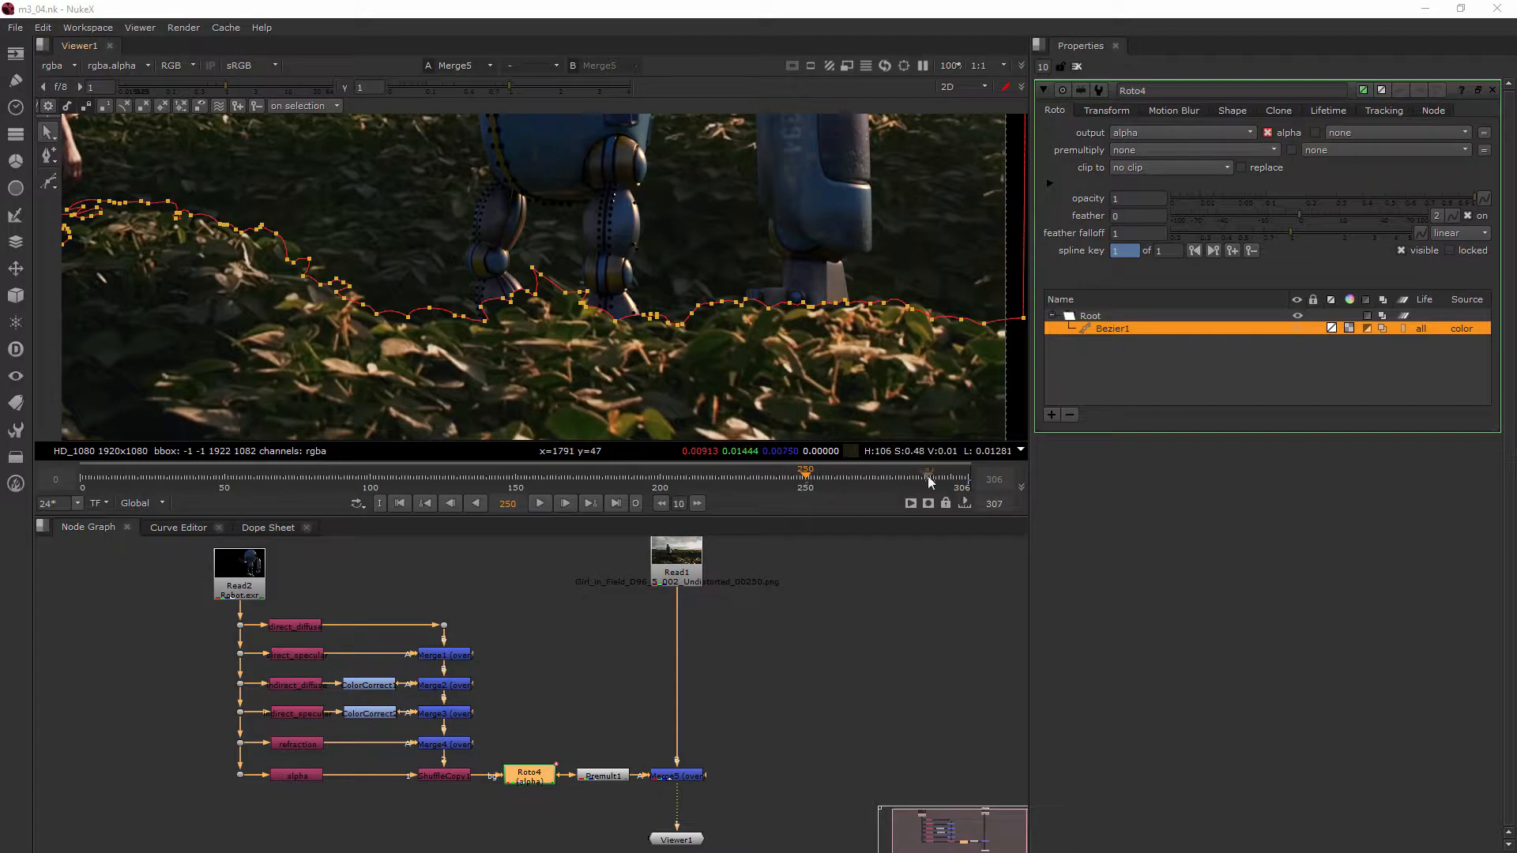
At frame 279, move all the lower points of Bezier1 down onto the tops of the foreground plants.
left_click(969, 482)
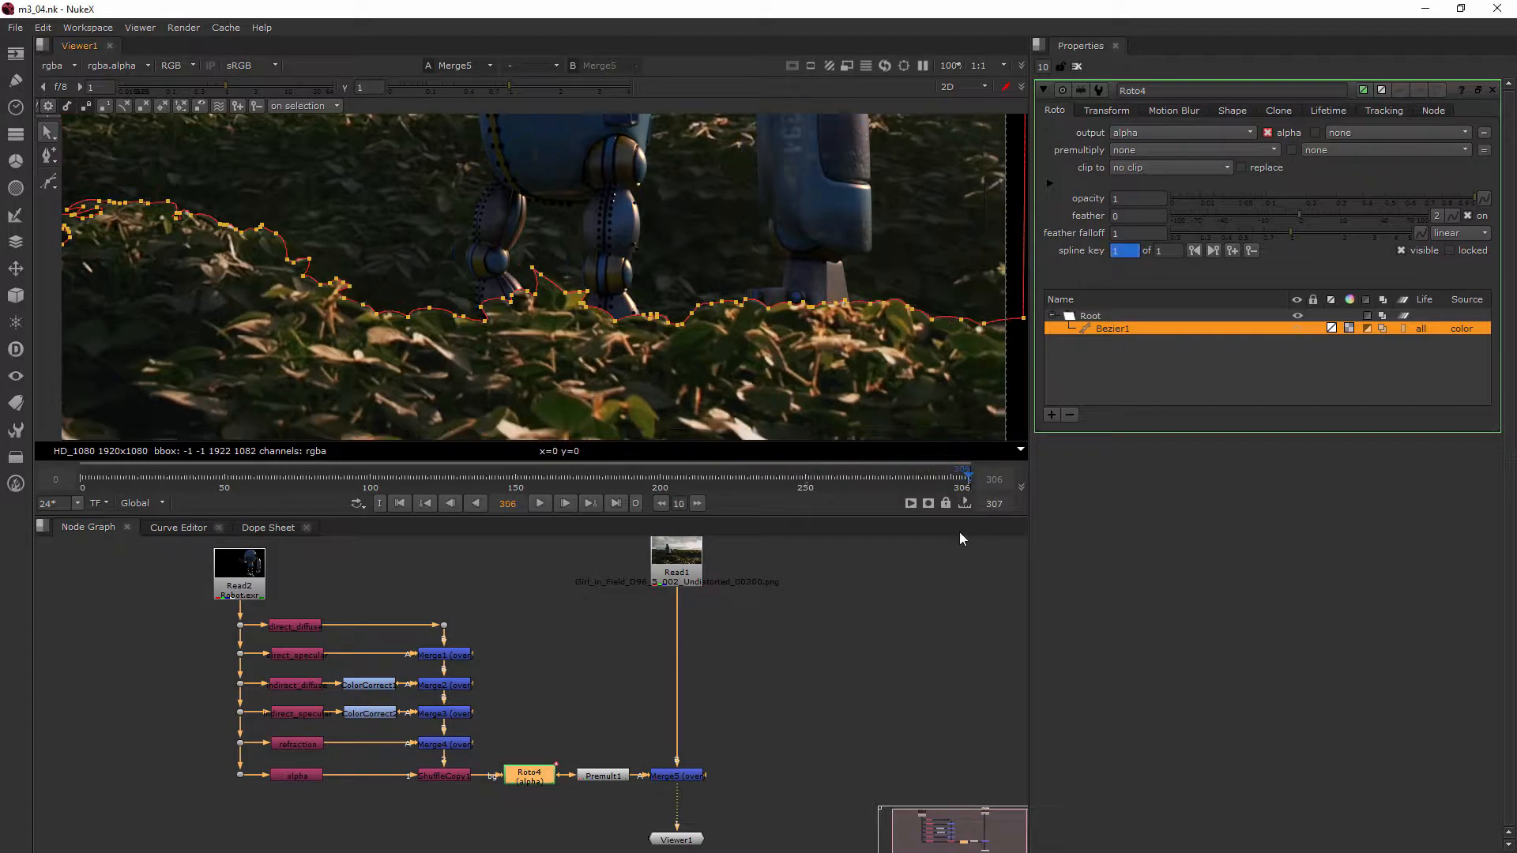
left_click(889, 481)
scroll(721, 363, "down", 2)
scroll(720, 370, "down", 2)
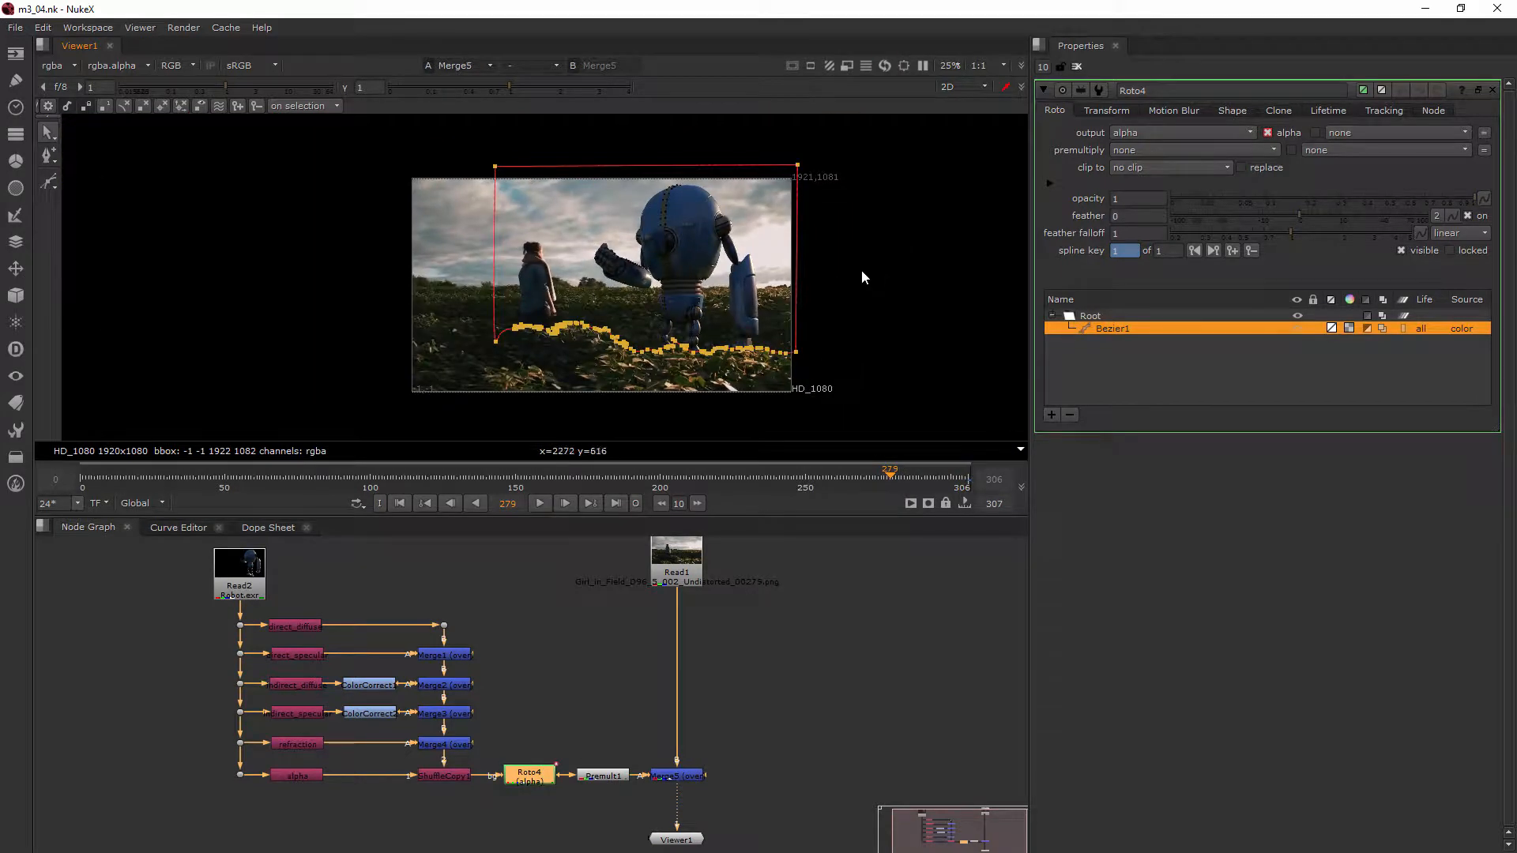
left_click_drag(836, 158, 451, 384)
left_click_drag(876, 276, 501, 386)
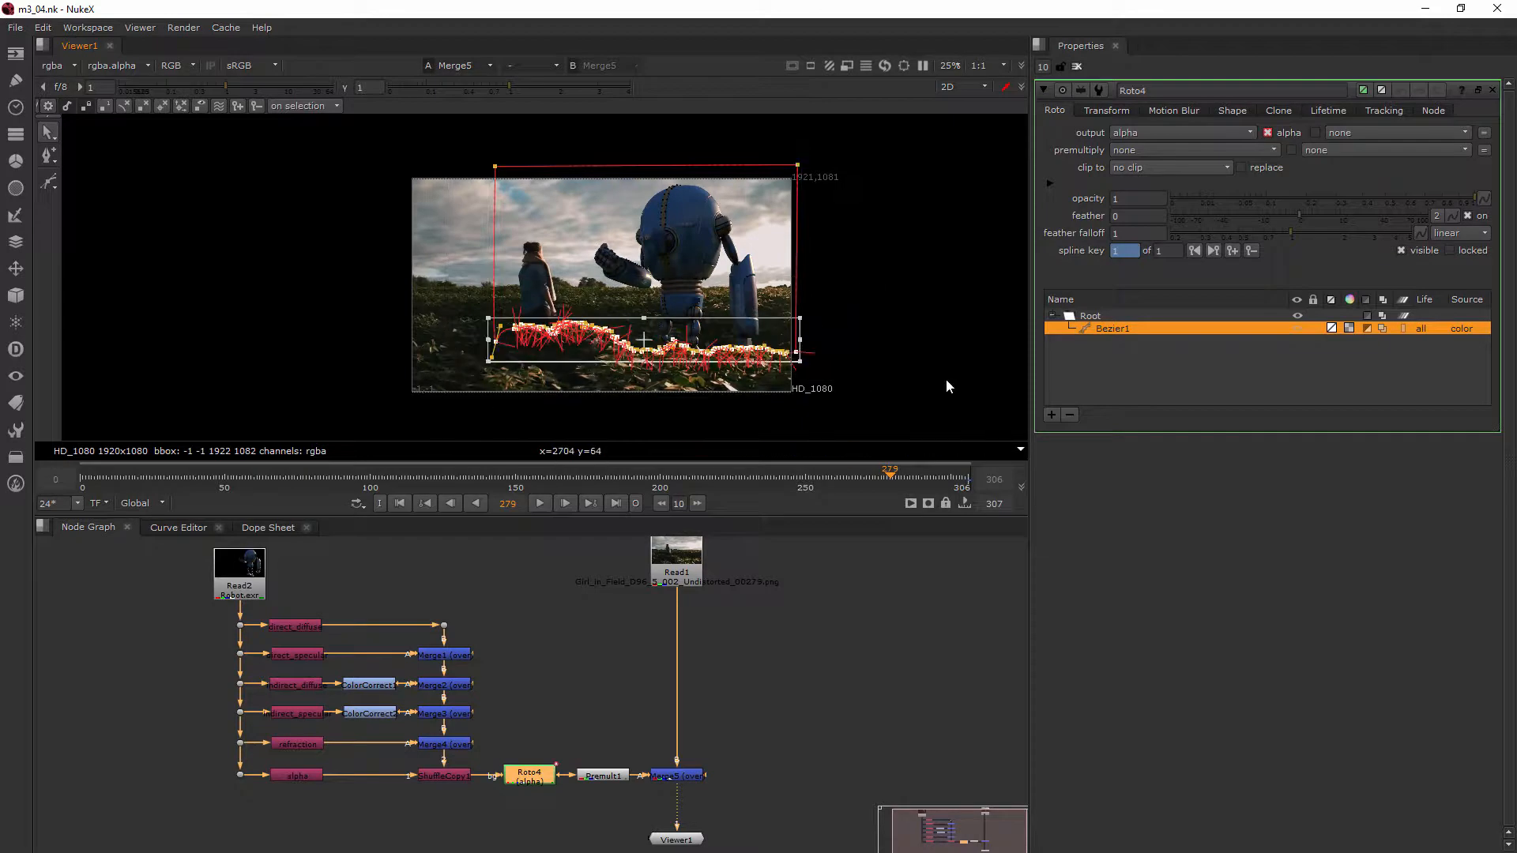
scroll(766, 359, "up", 1)
scroll(766, 359, "up", 5)
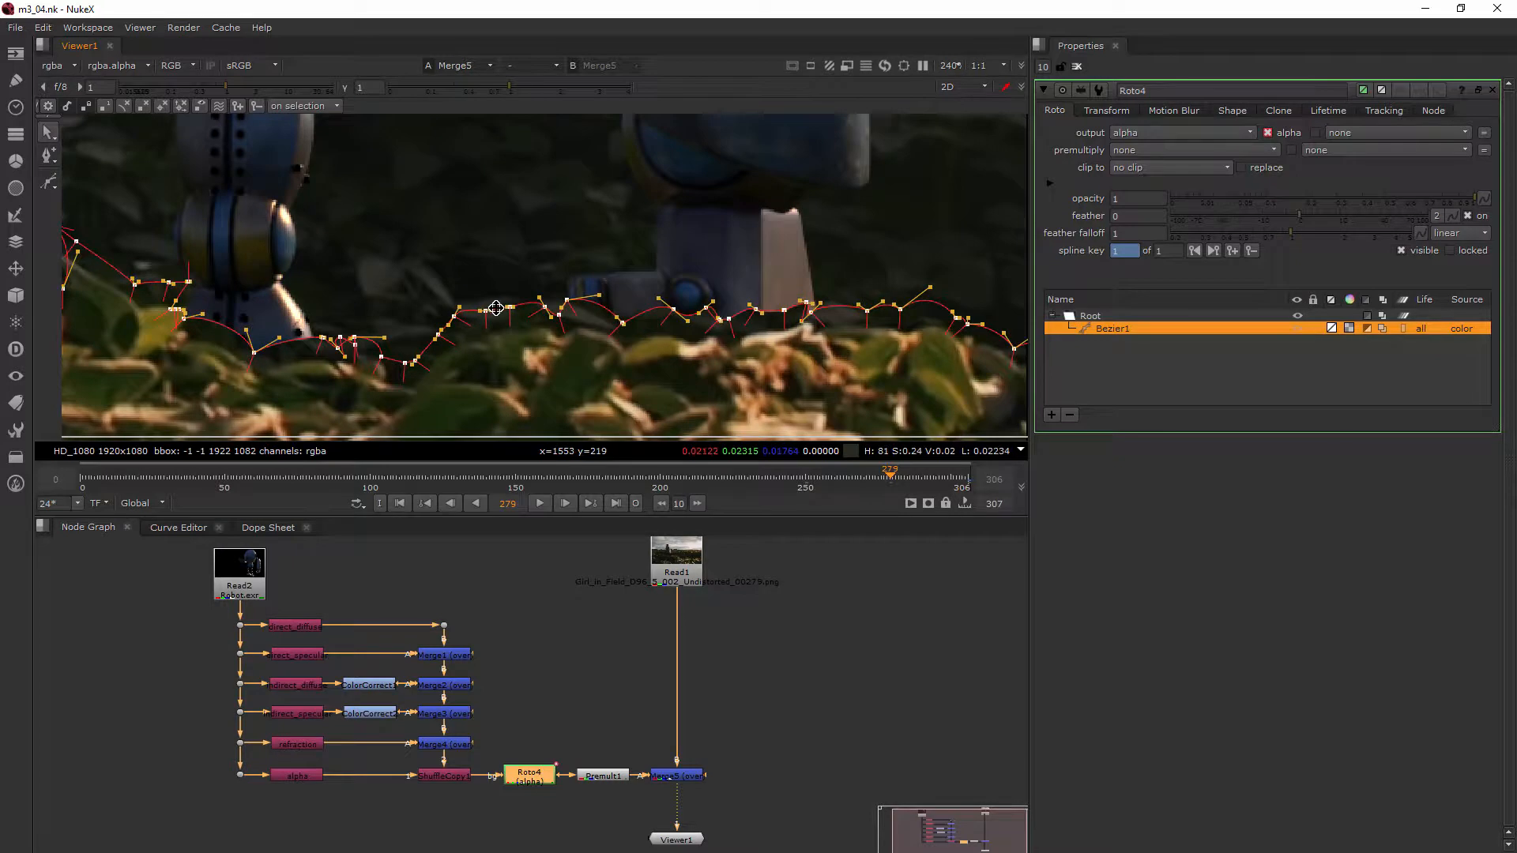
scroll(477, 230, "down", 5)
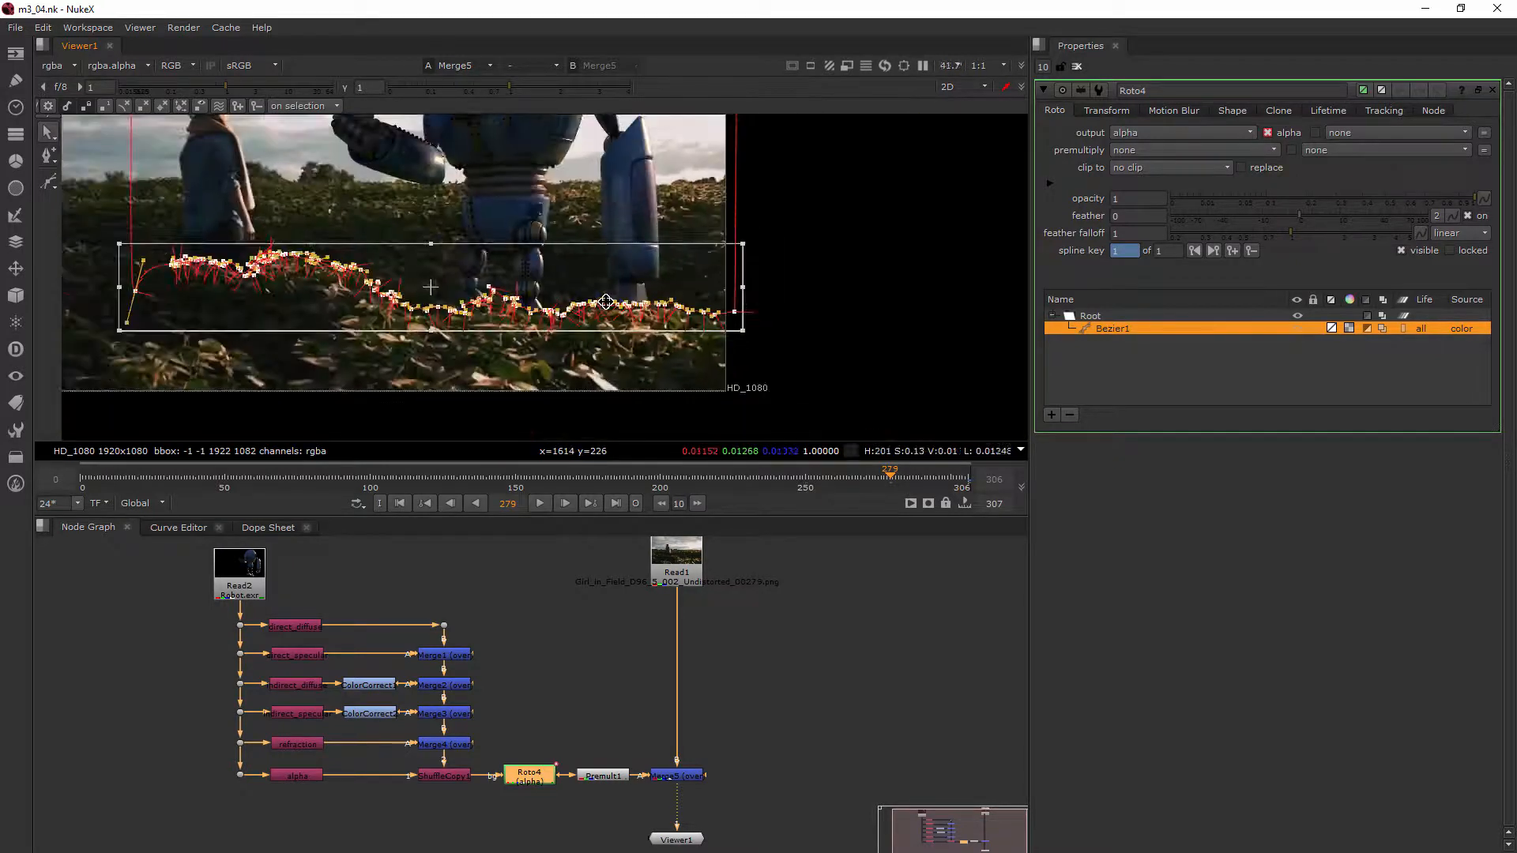
left_click_drag(632, 282, 169, 281)
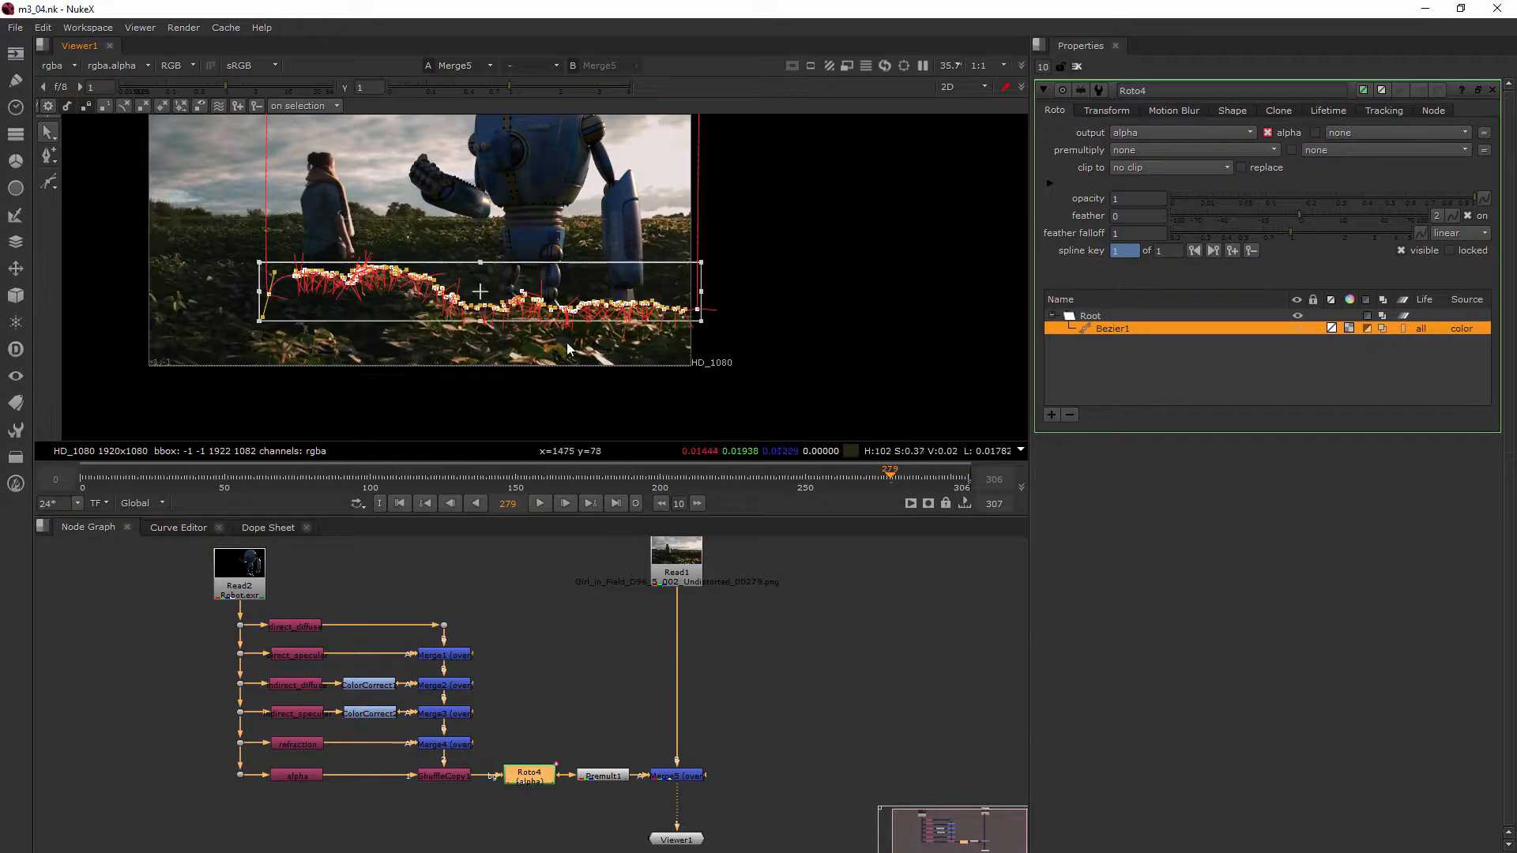
scroll(603, 300, "up", 3)
scroll(603, 303, "up", 4)
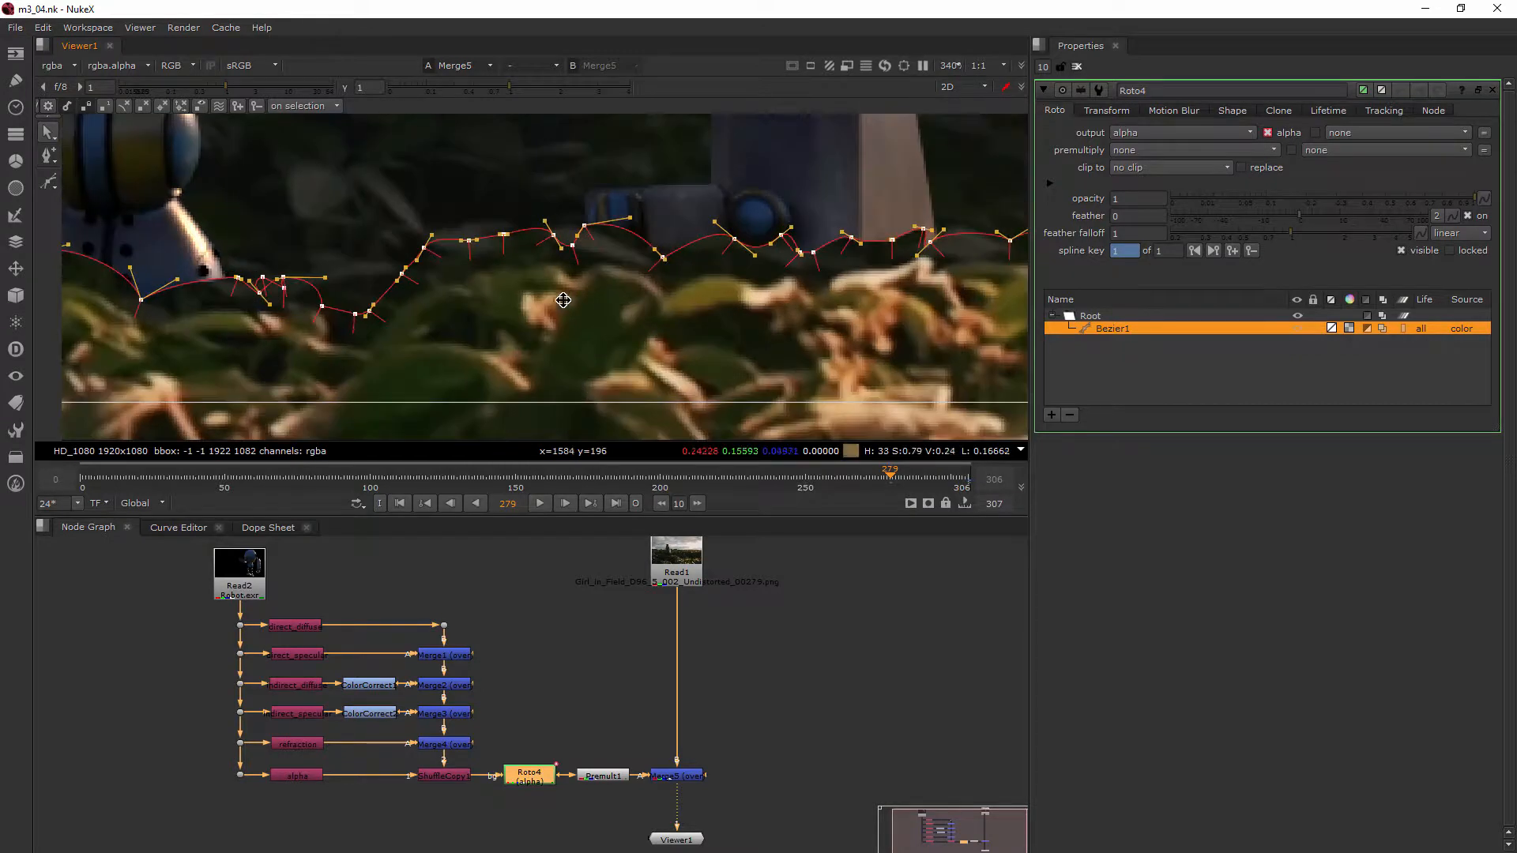
left_click_drag(505, 237, 506, 278)
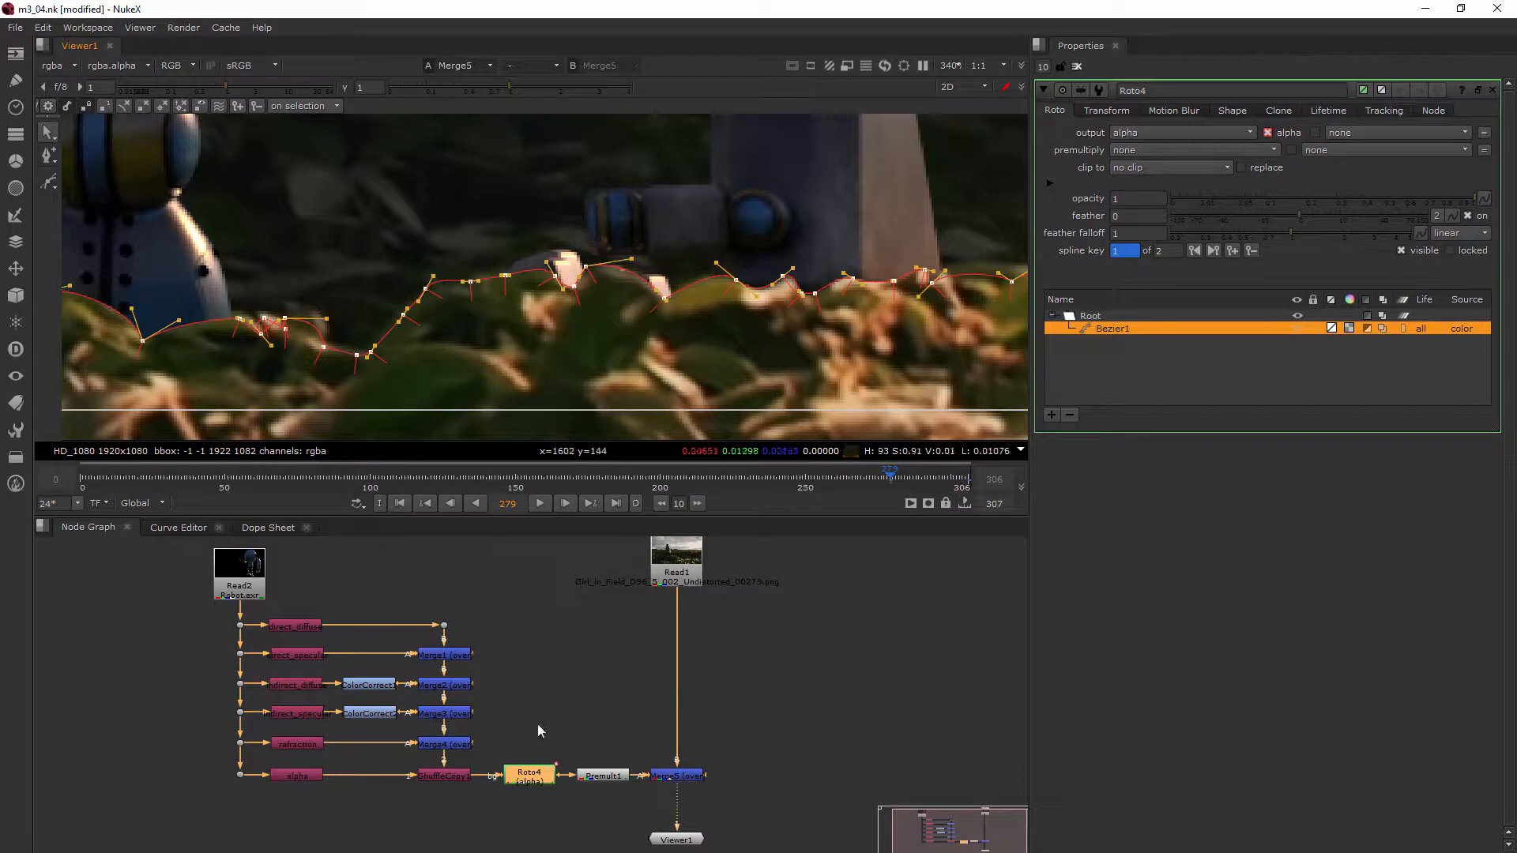
Rewire Roto4 out of the robot chain onto Read1, with Premult1 fed by ShuffleCopy, and connect Viewer1 to Roto4.
left_click_drag(534, 780, 534, 727)
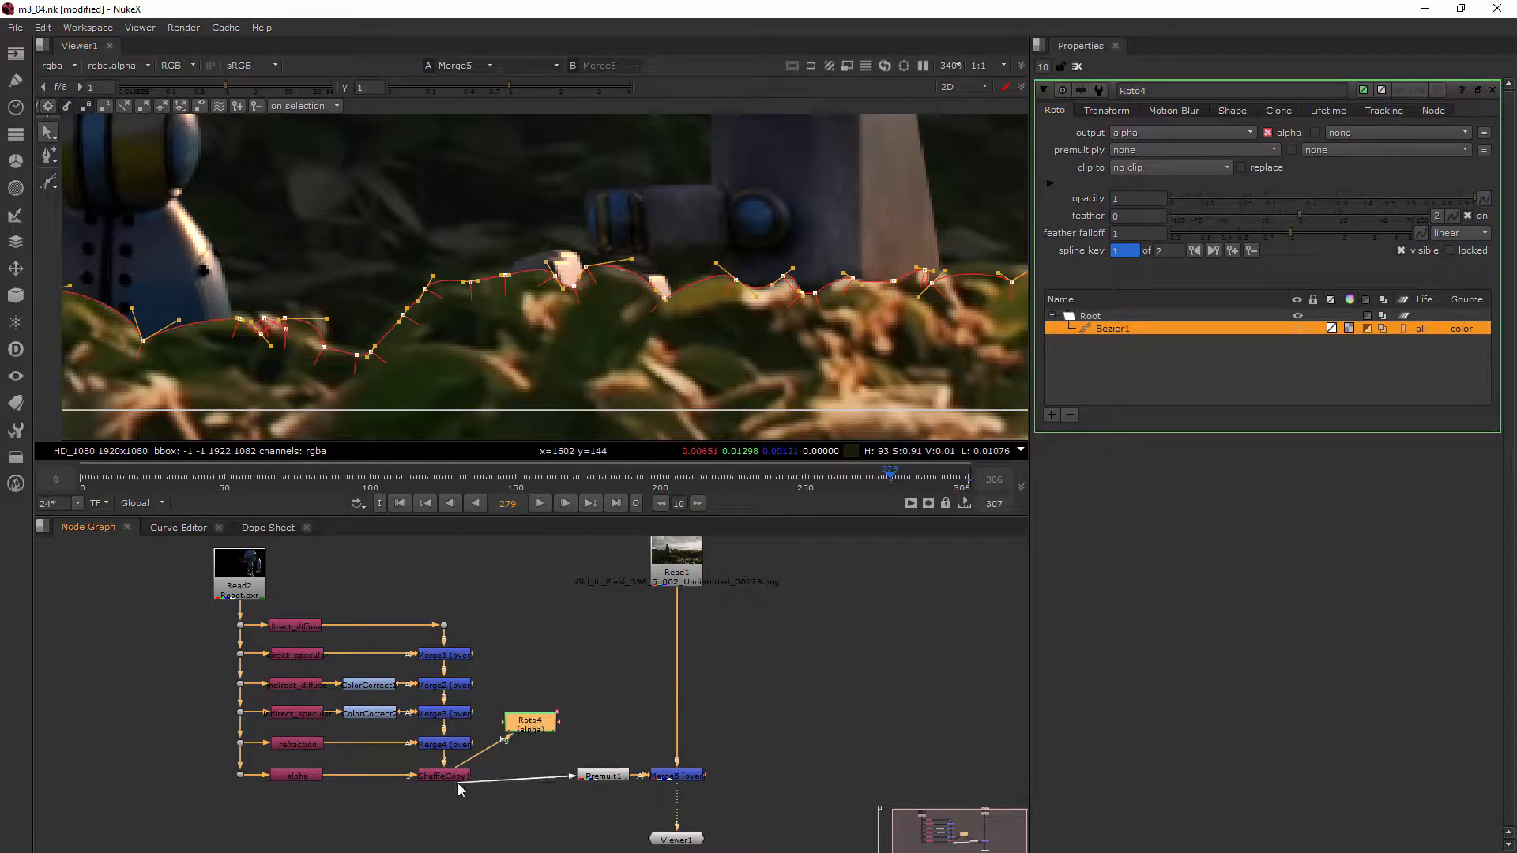
left_click_drag(458, 784, 467, 771)
left_click_drag(527, 715, 672, 567)
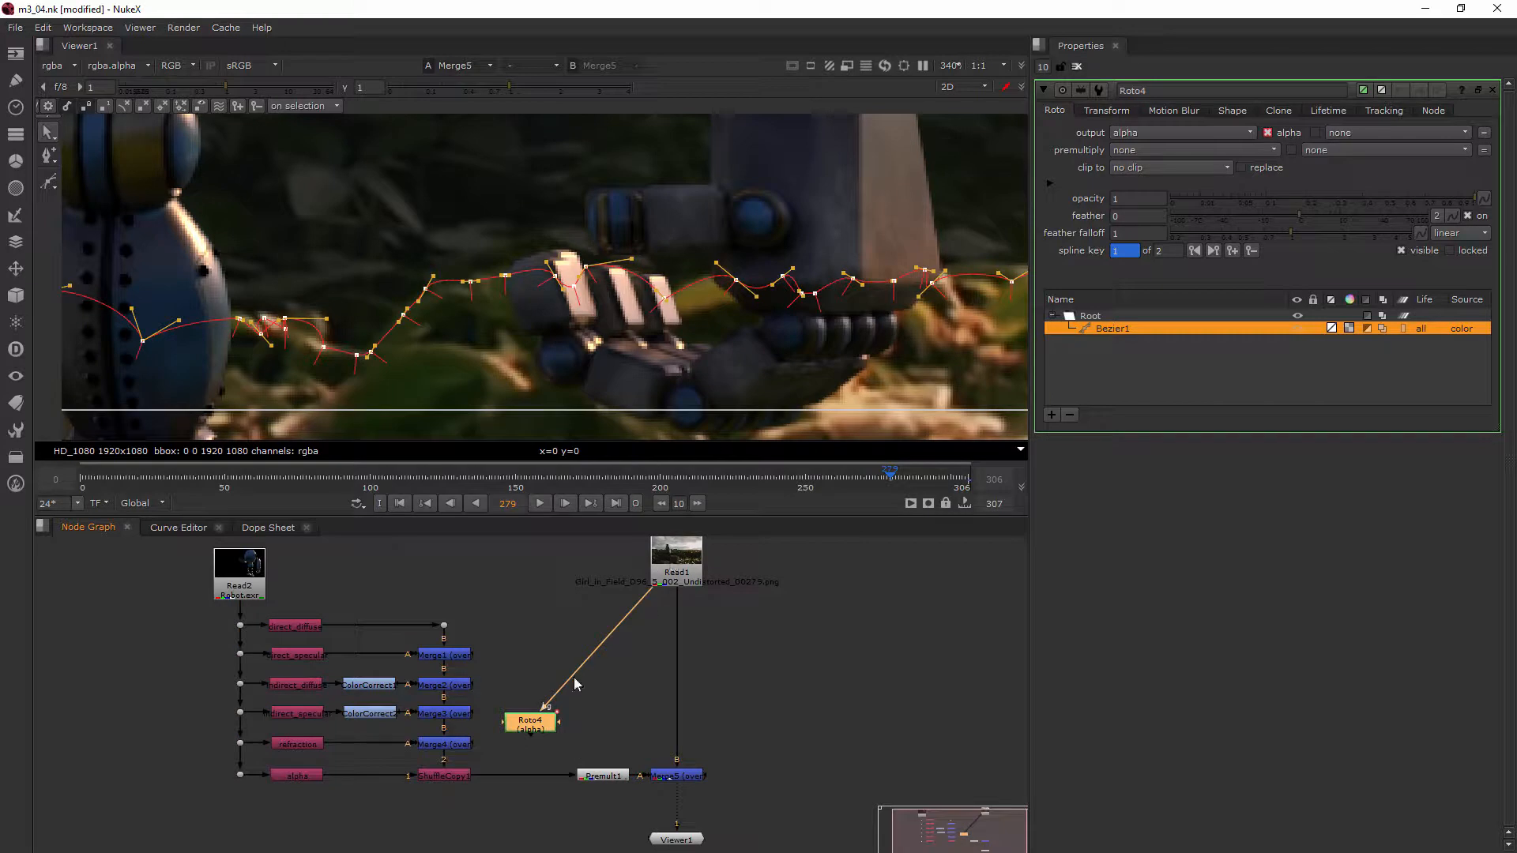
left_click_drag(543, 732, 553, 731)
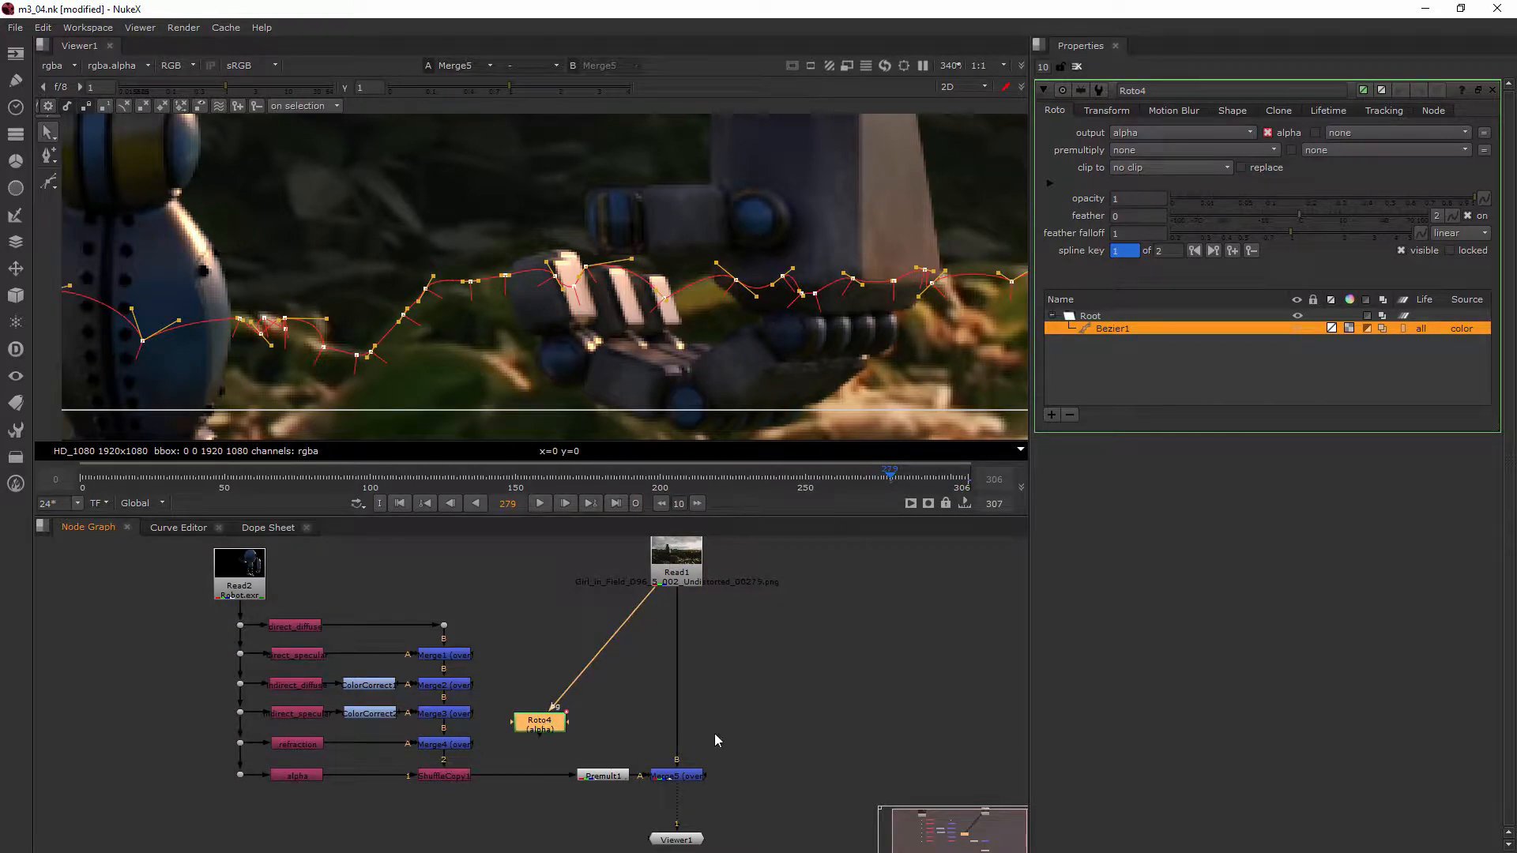
left_click_drag(679, 798, 538, 728)
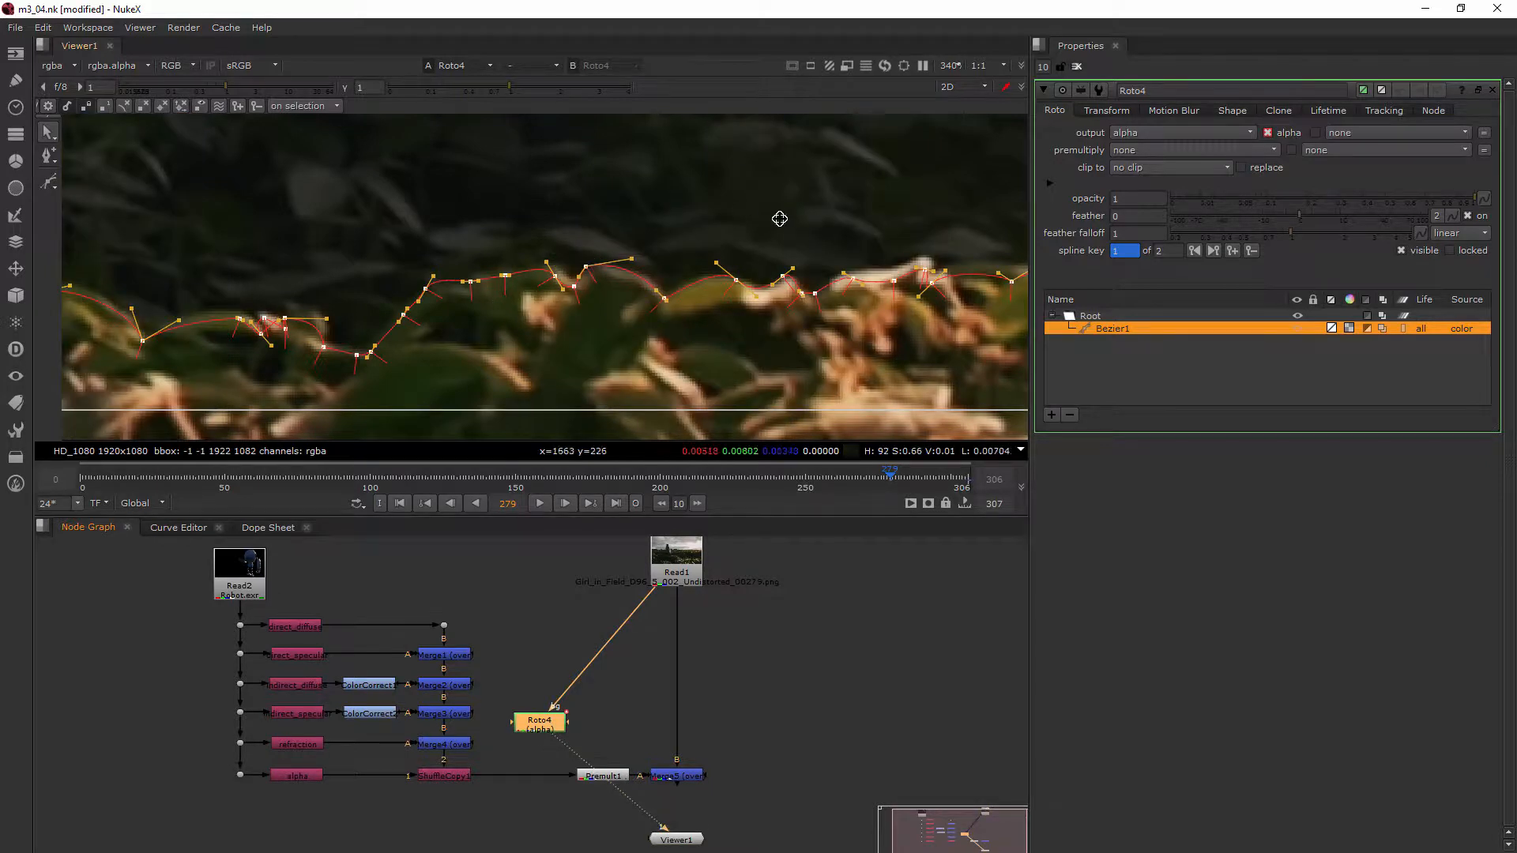
Nudge the group of Bezier1 points just right of the yellow leaf to follow the plant edge.
left_click(1149, 368)
left_click(1116, 329)
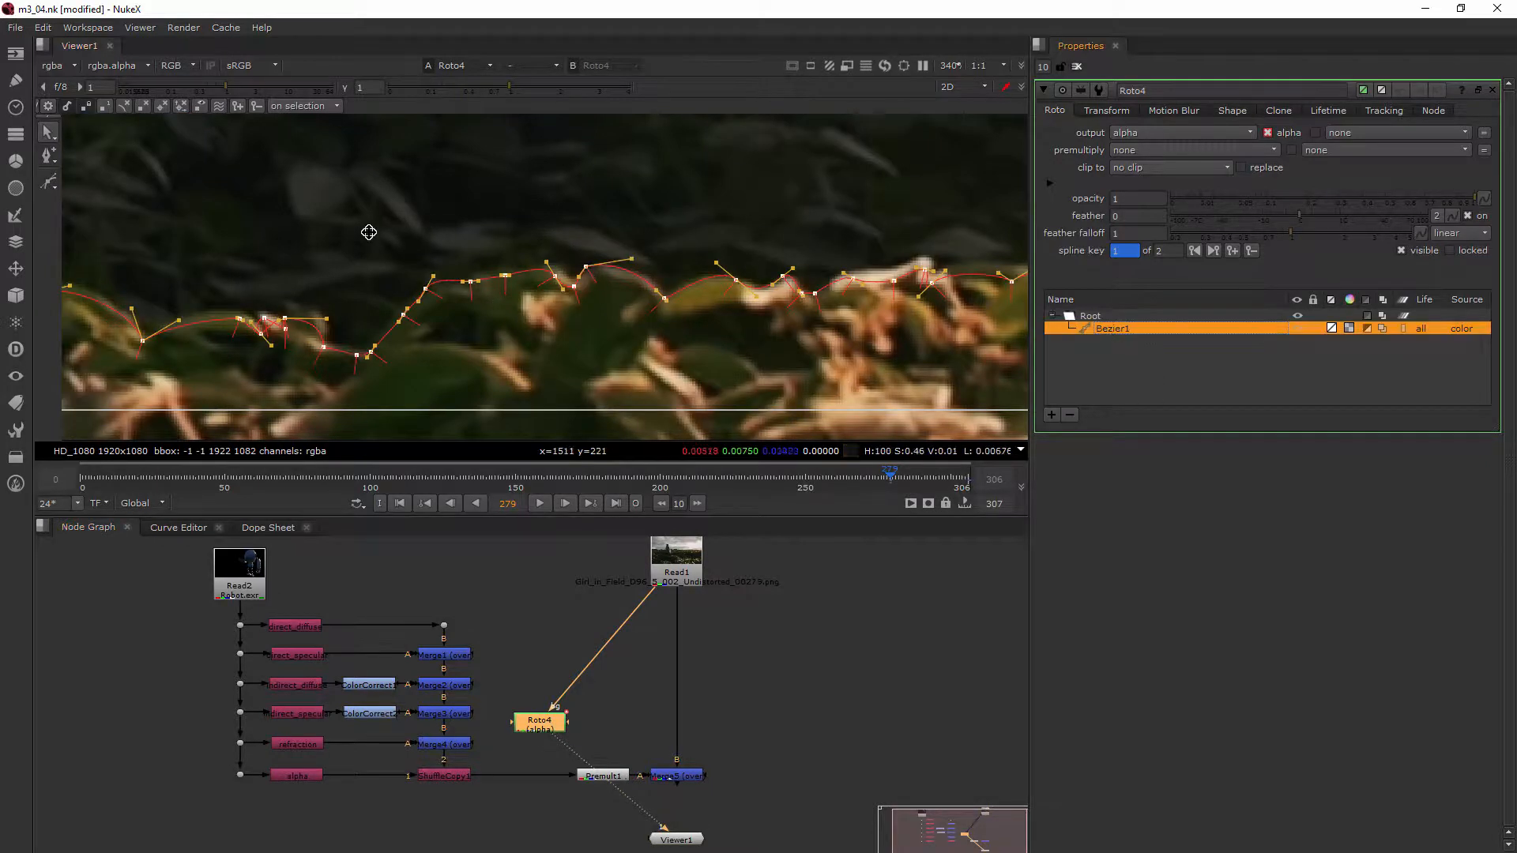
left_click(420, 426)
left_click_drag(350, 211, 636, 375)
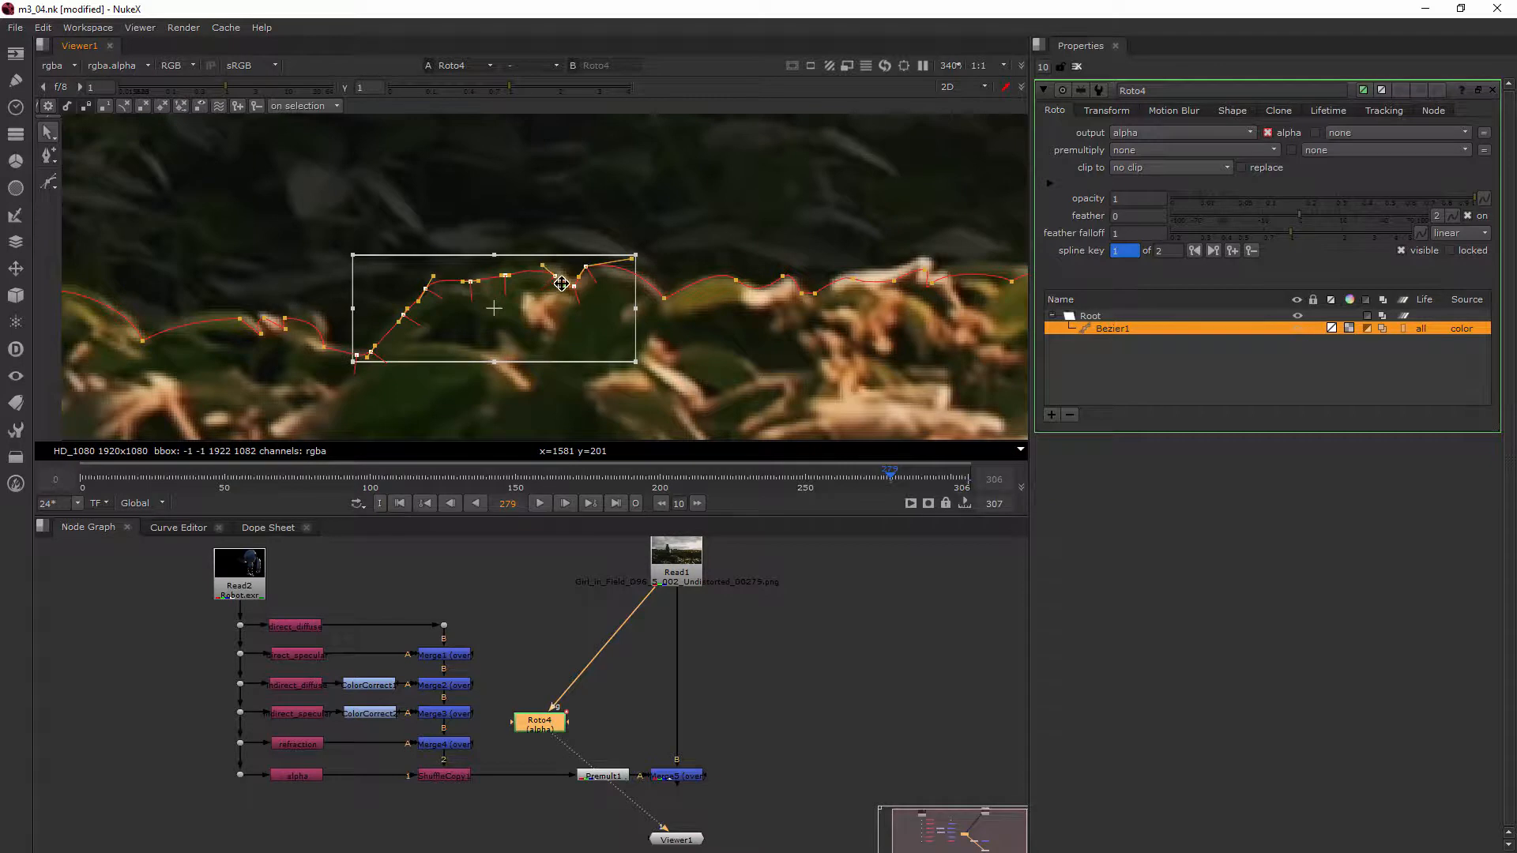
left_click_drag(515, 288, 521, 283)
left_click(481, 210)
Shift the Bezier1 points around the tall pointed leaf and the yellow leaf to fit their outlines.
scroll(404, 242, "down", 3)
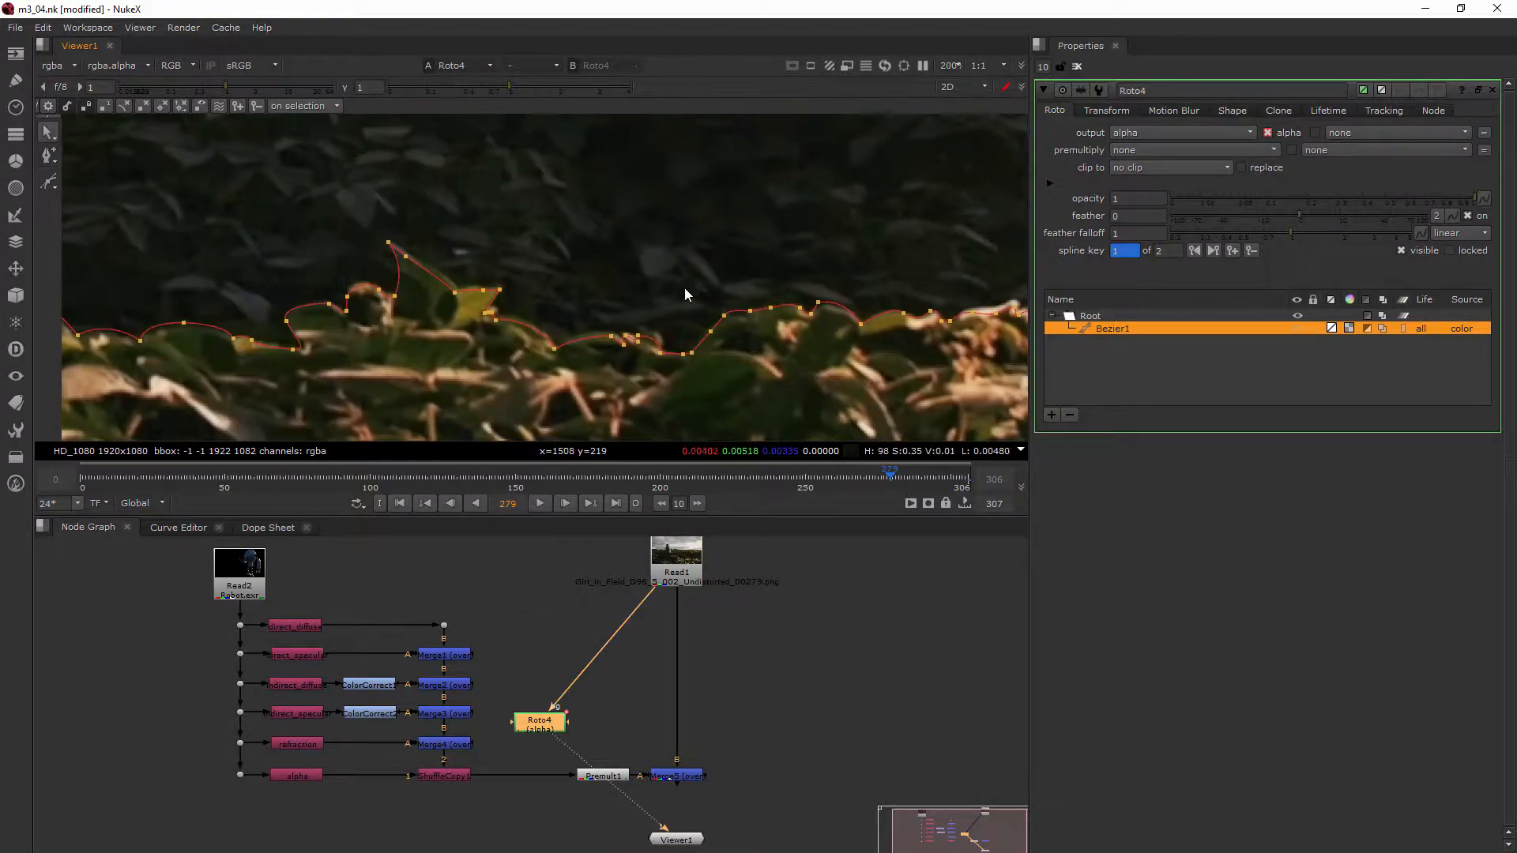
left_click_drag(687, 213, 330, 408)
scroll(427, 271, "up", 5)
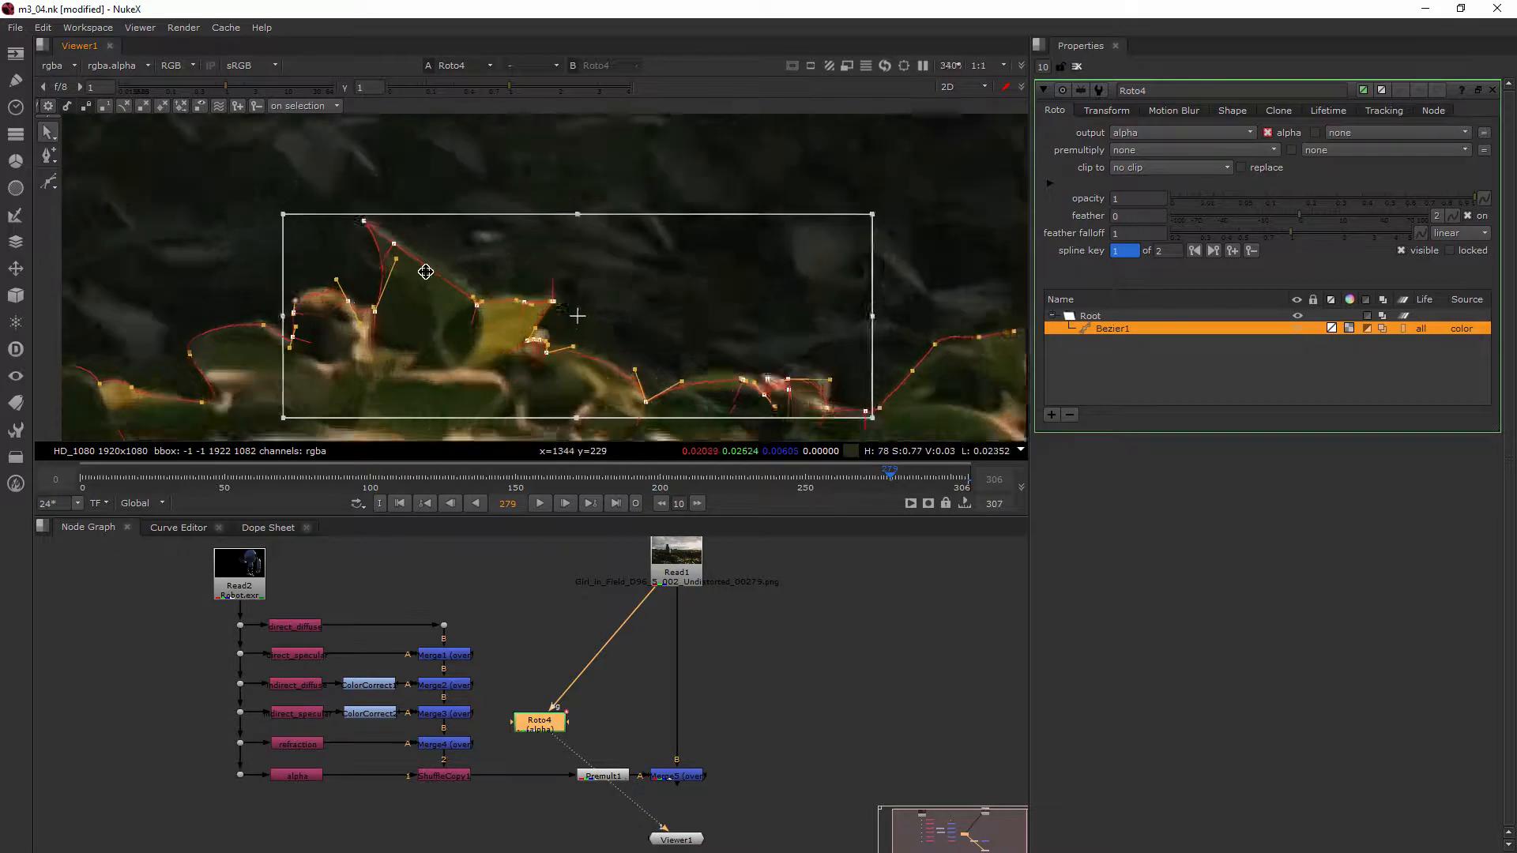
left_click_drag(429, 271, 427, 270)
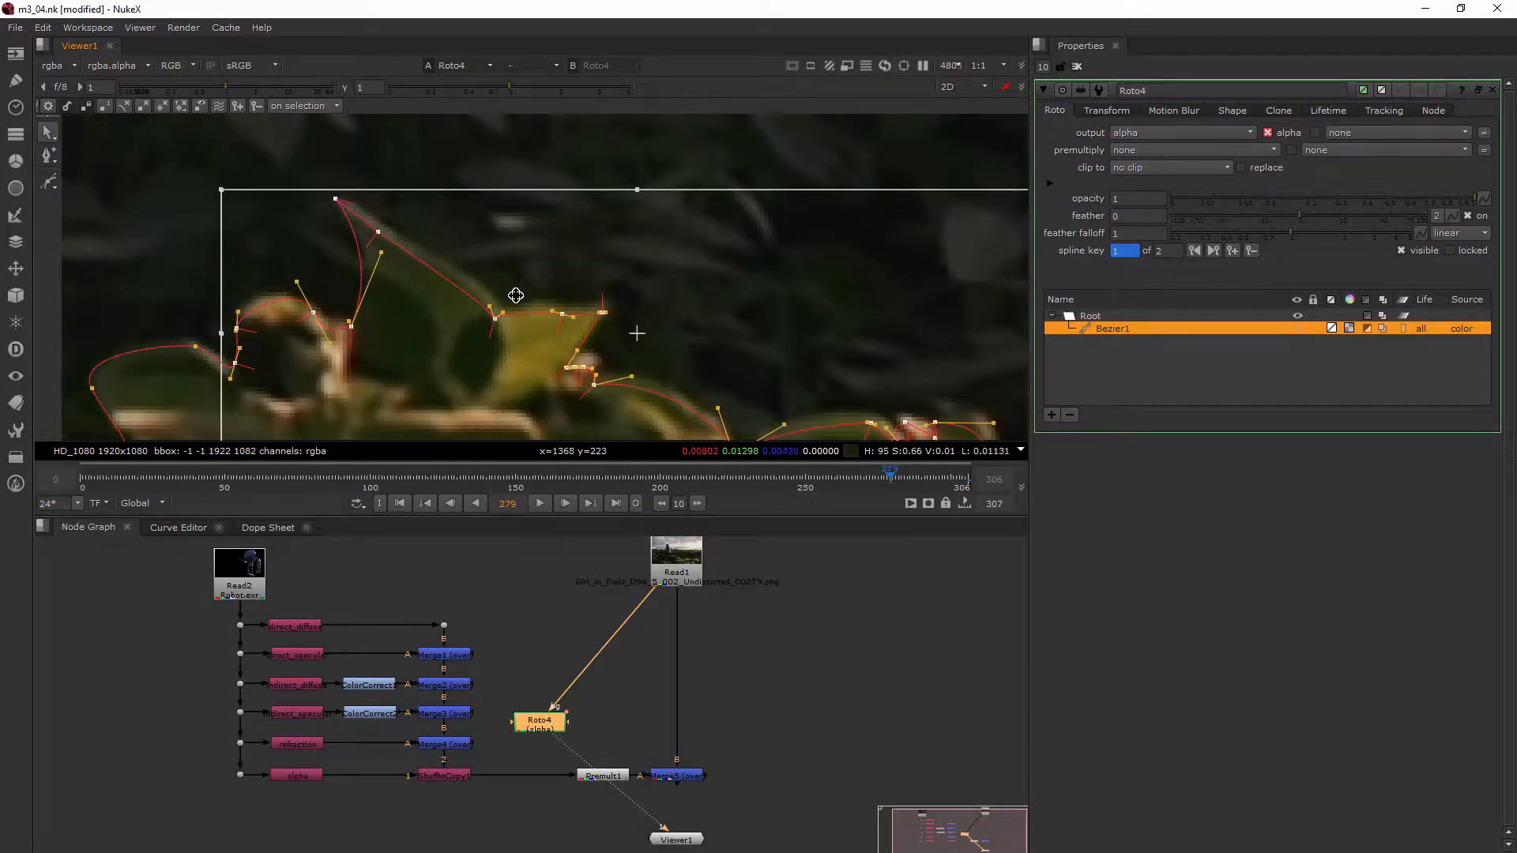
left_click(585, 213)
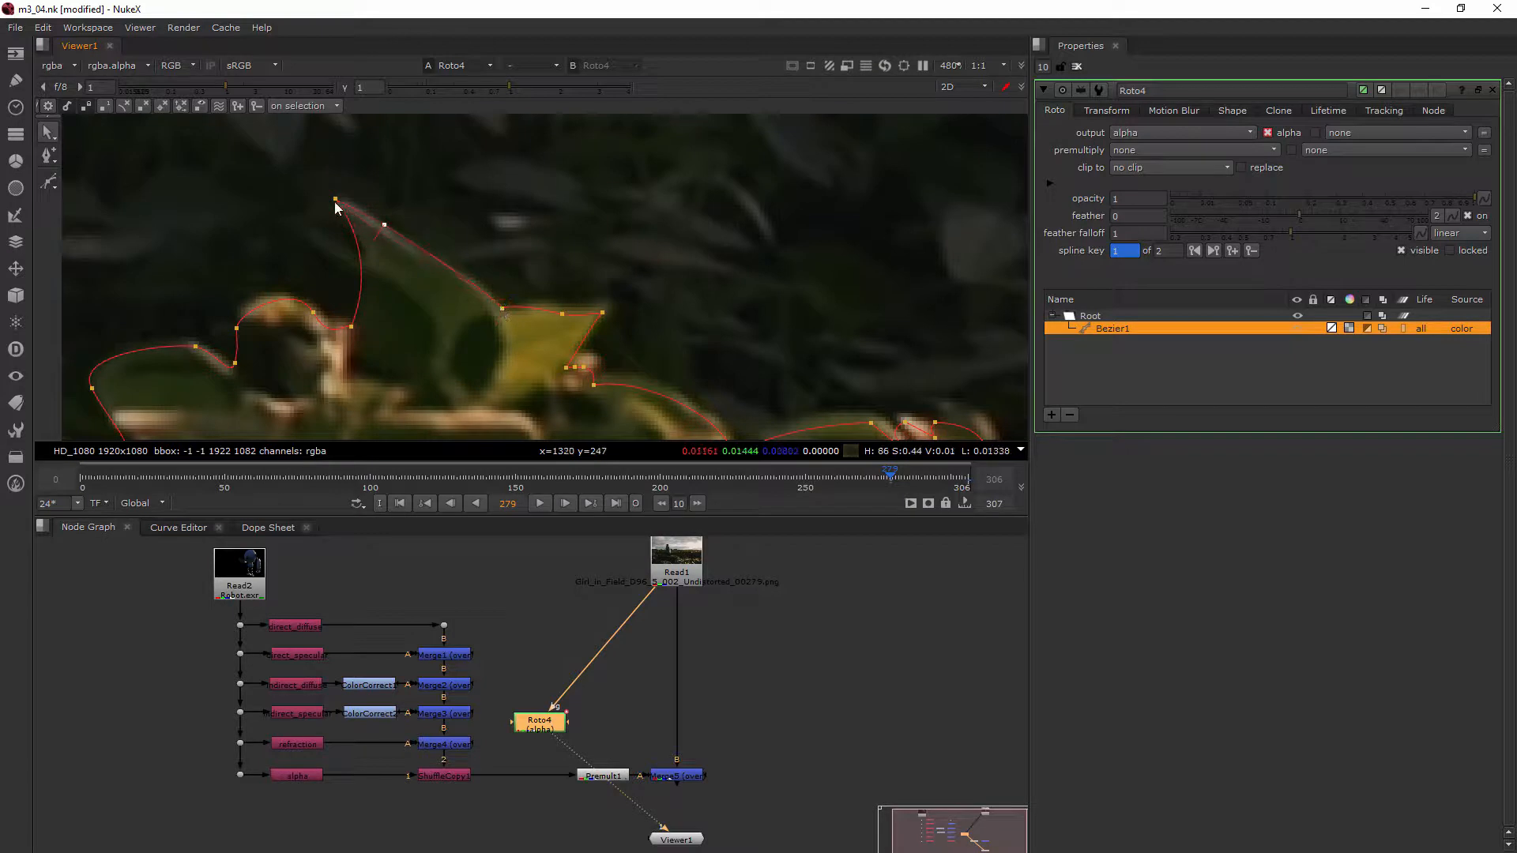
Move the group of Bezier1 points along the descending slope of plants onto the leaf edges.
scroll(404, 262, "down", 10)
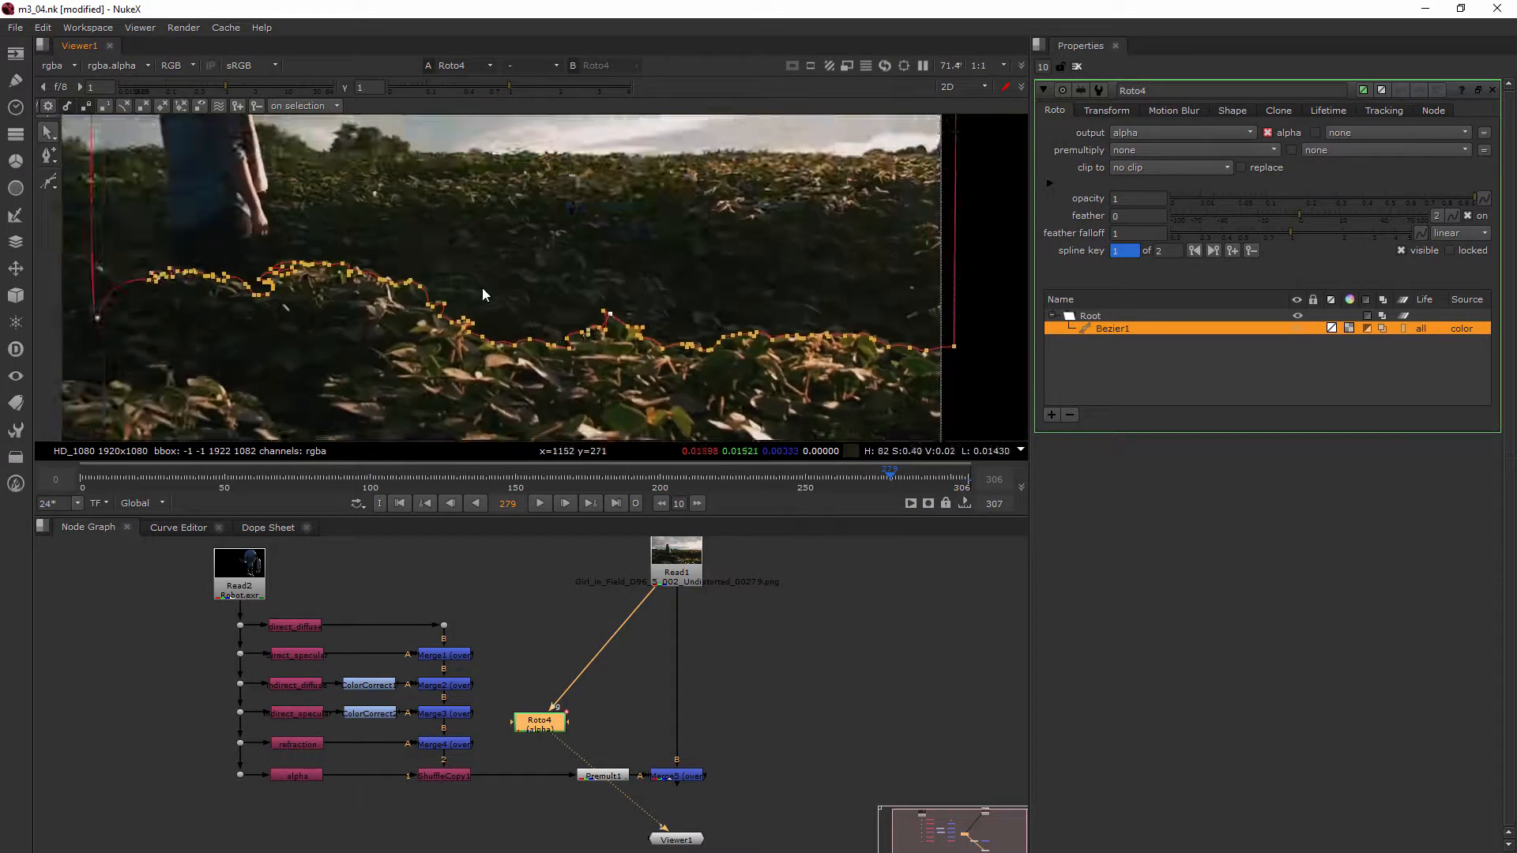
scroll(440, 274, "up", 5)
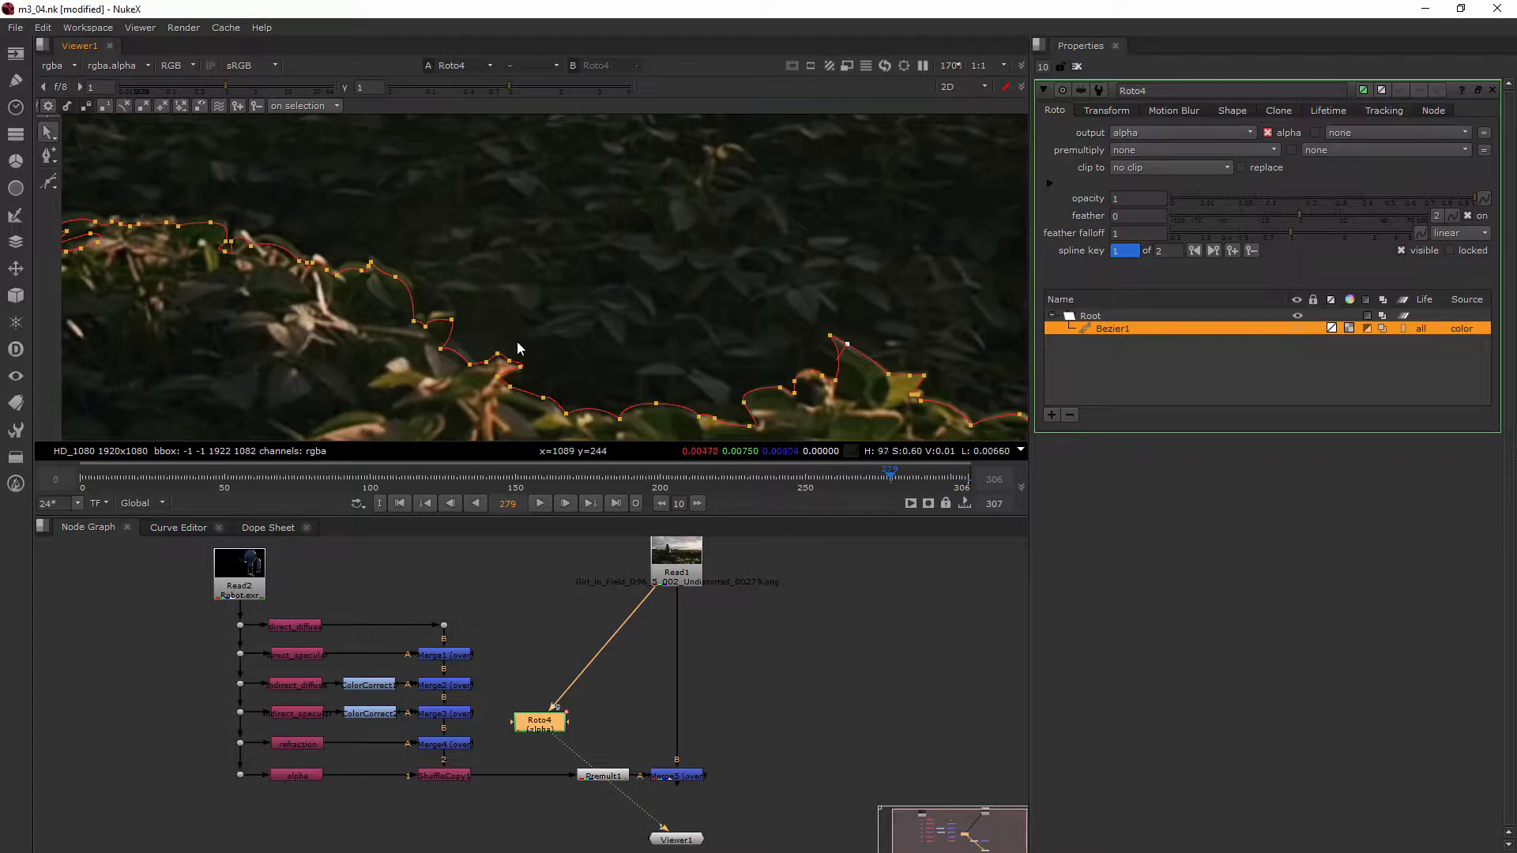
left_click_drag(411, 241, 69, 340)
scroll(399, 340, "up", 3)
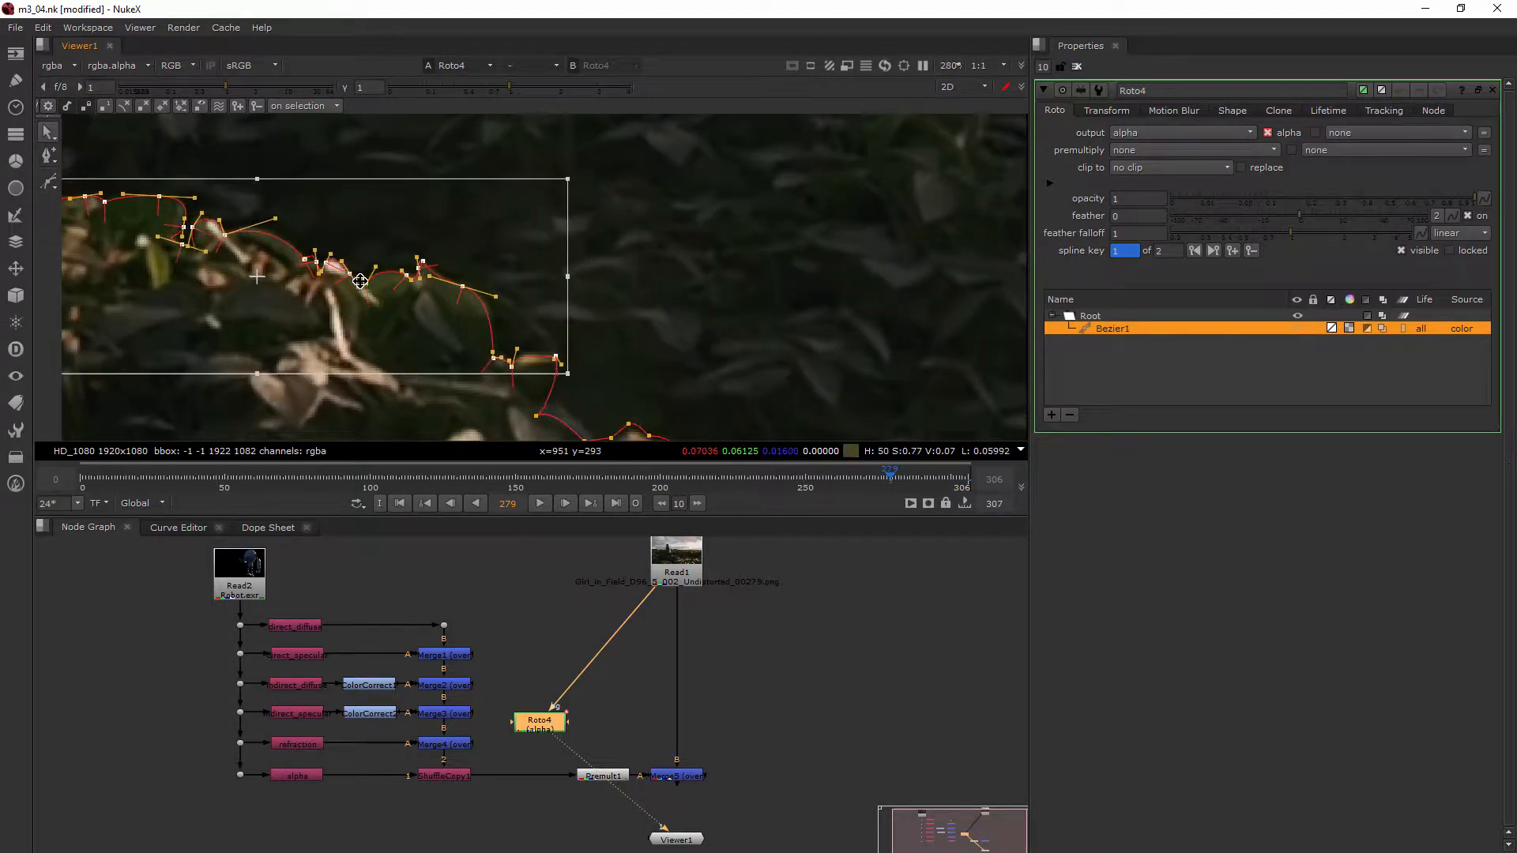
left_click(683, 287)
Adjust individual Bezier1 points around the small curled leaf at the foot of the slope to match its outline.
scroll(683, 287, "down", 3)
middle_click_drag(684, 287, 577, 241)
scroll(582, 337, "up", 3)
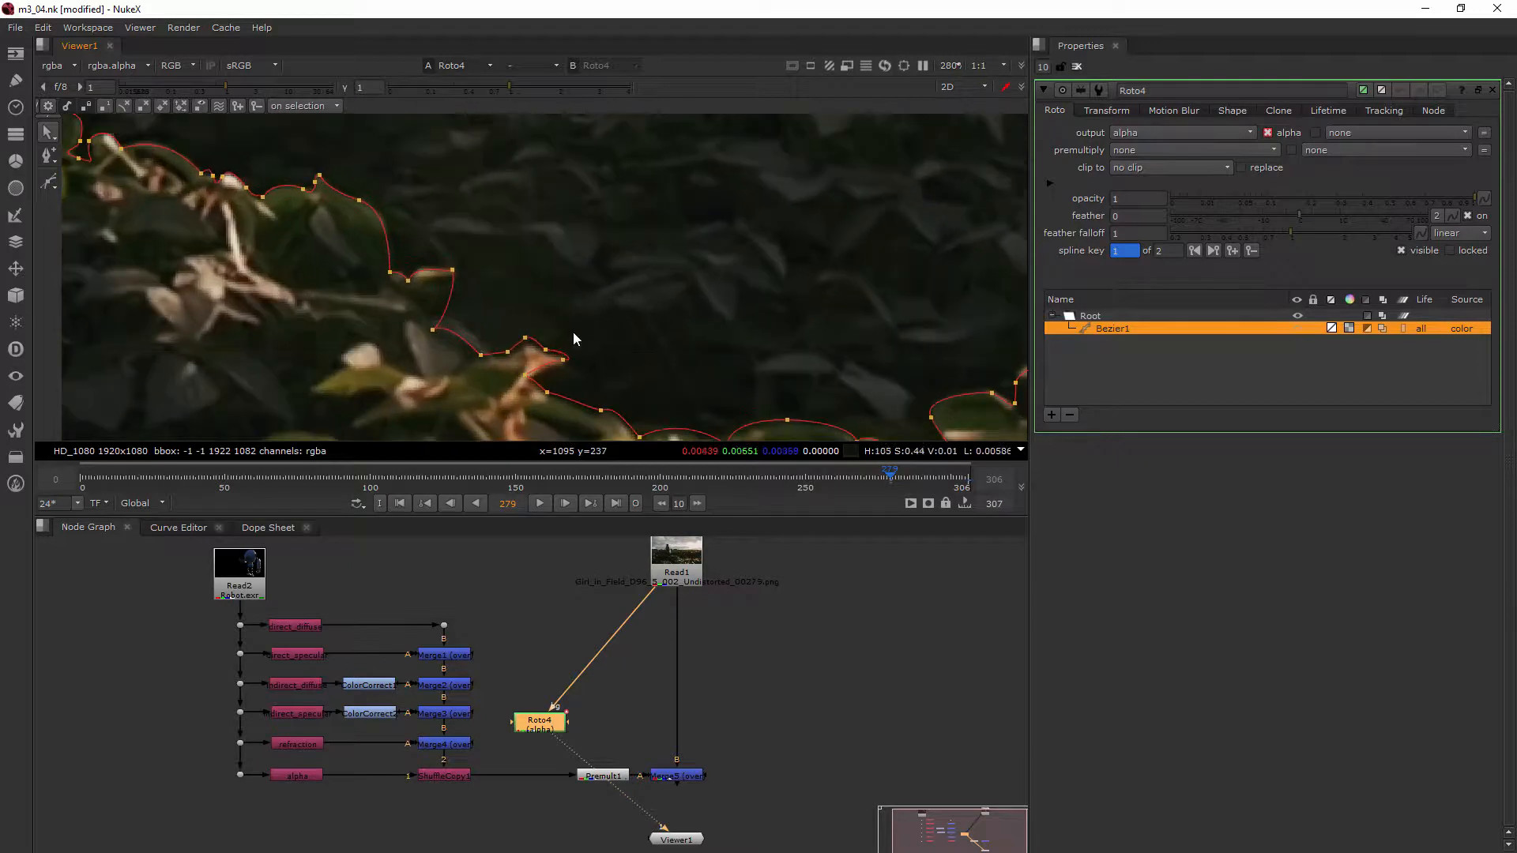
left_click_drag(459, 346, 465, 337)
left_click(561, 334)
left_click_drag(606, 307, 512, 336)
left_click(584, 317)
scroll(577, 378, "up", 2)
left_click(544, 349)
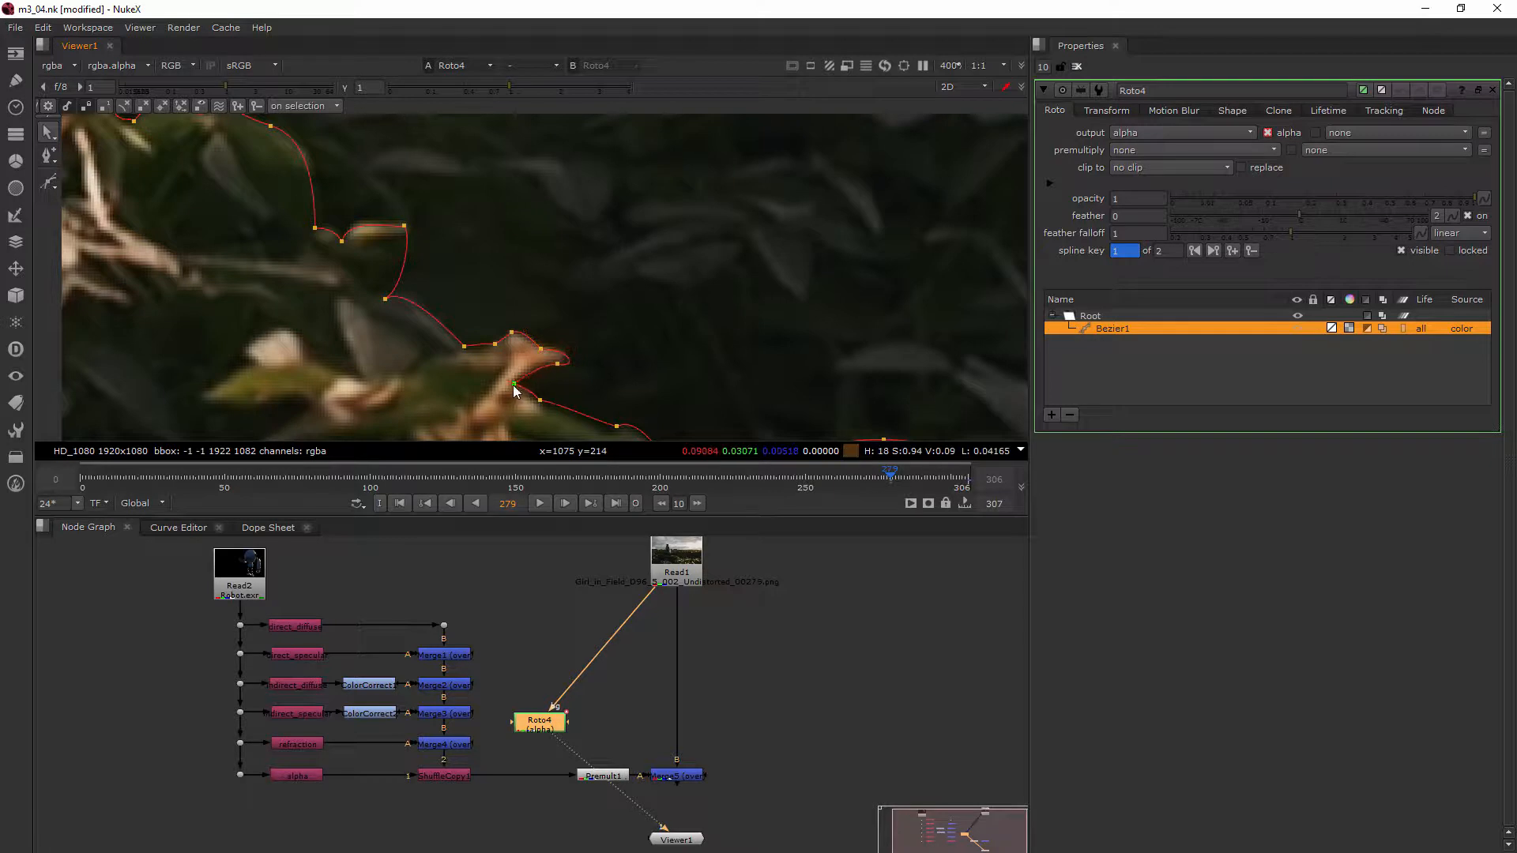
middle_click_drag(576, 401, 532, 278)
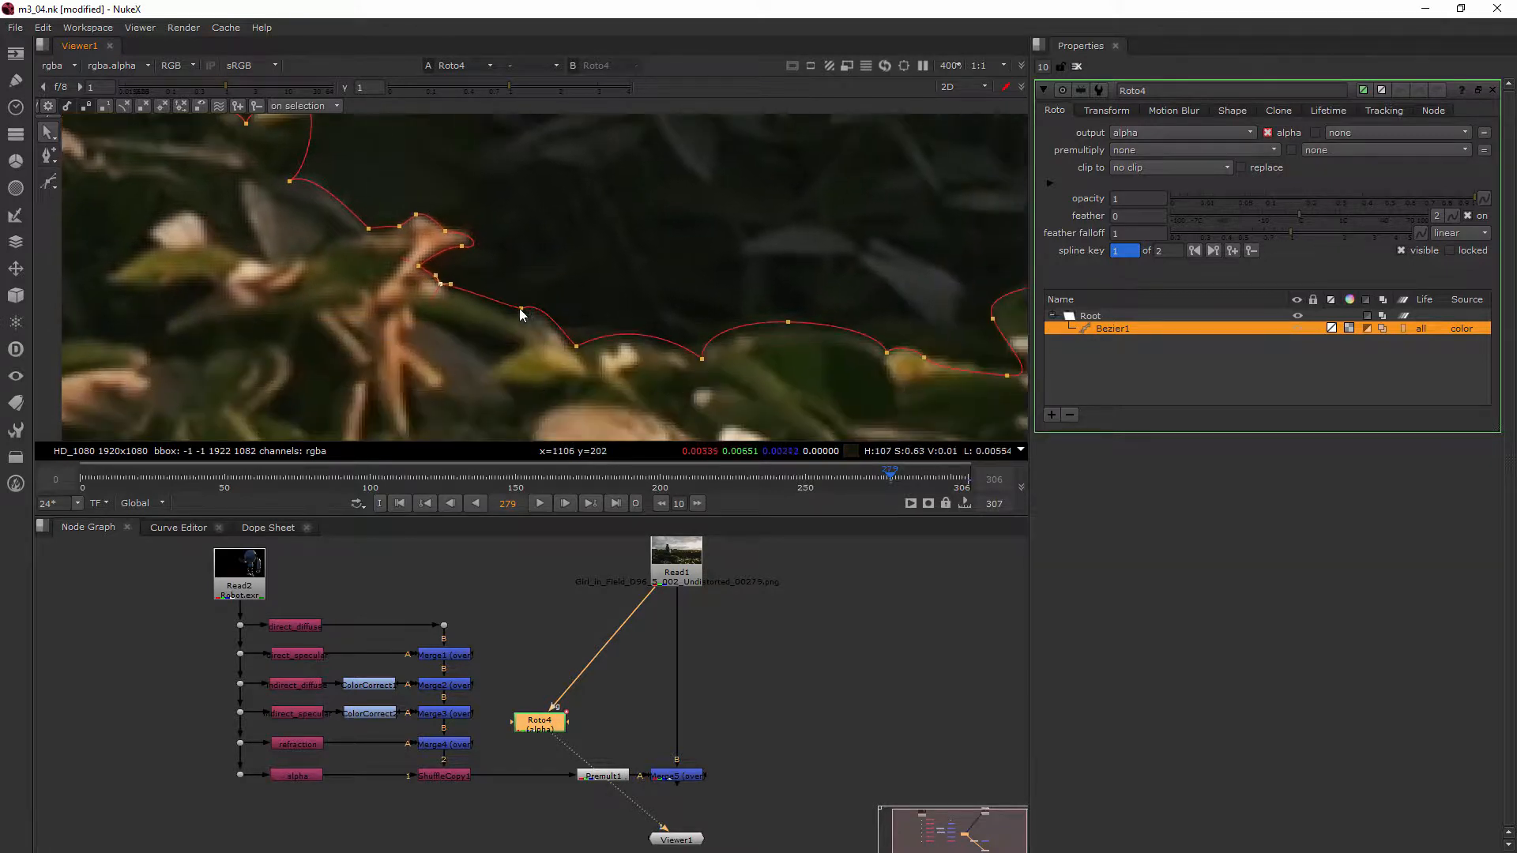
Raise the Bezier1 points near the right edge of the frame to the plant tops and adjust the end points.
scroll(678, 303, "down", 12)
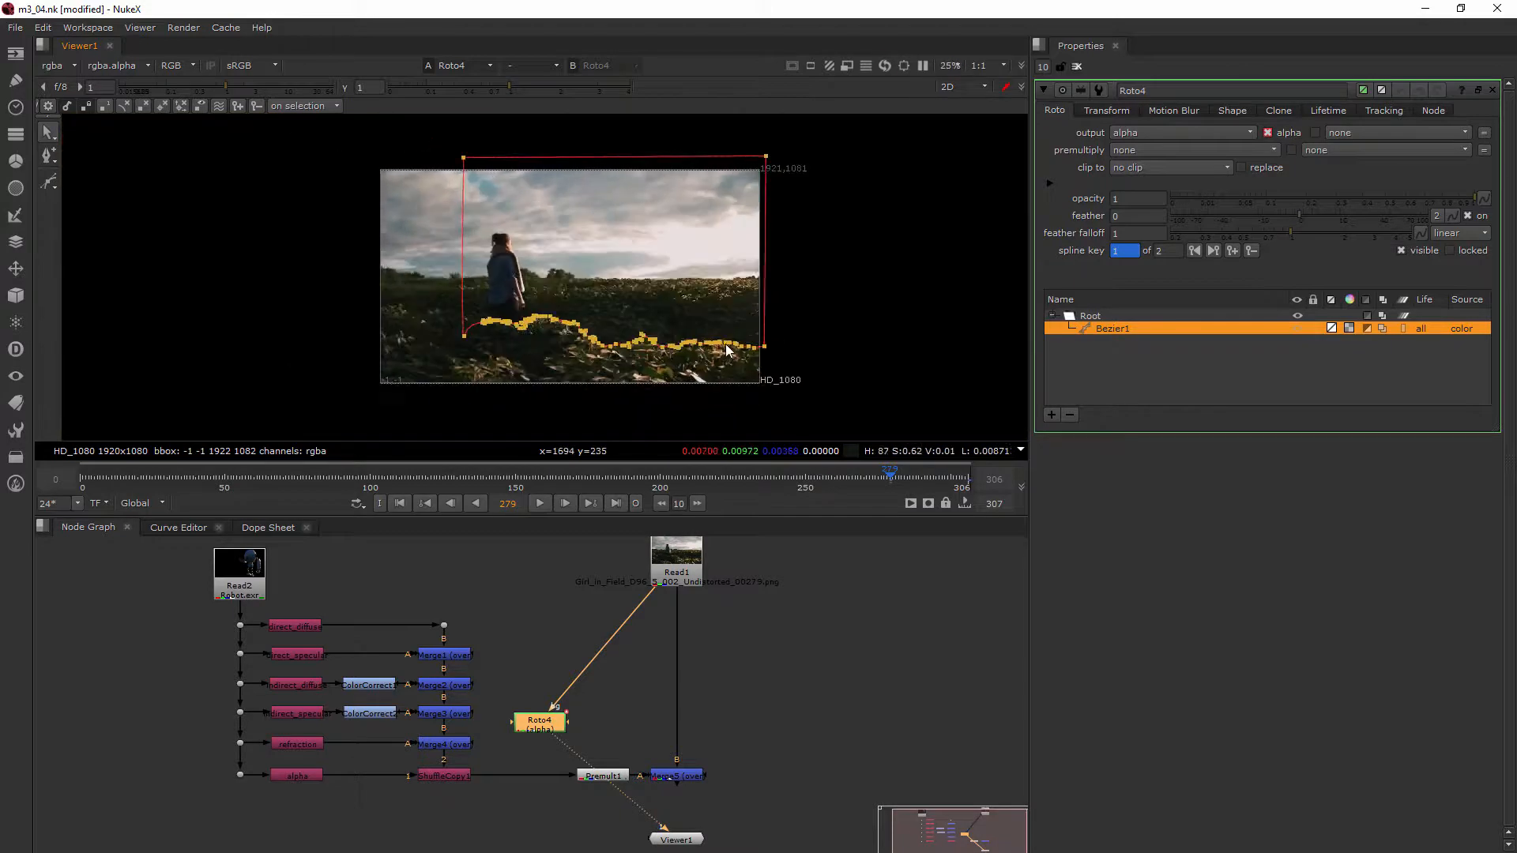
scroll(711, 331, "up", 6)
scroll(743, 341, "up", 5)
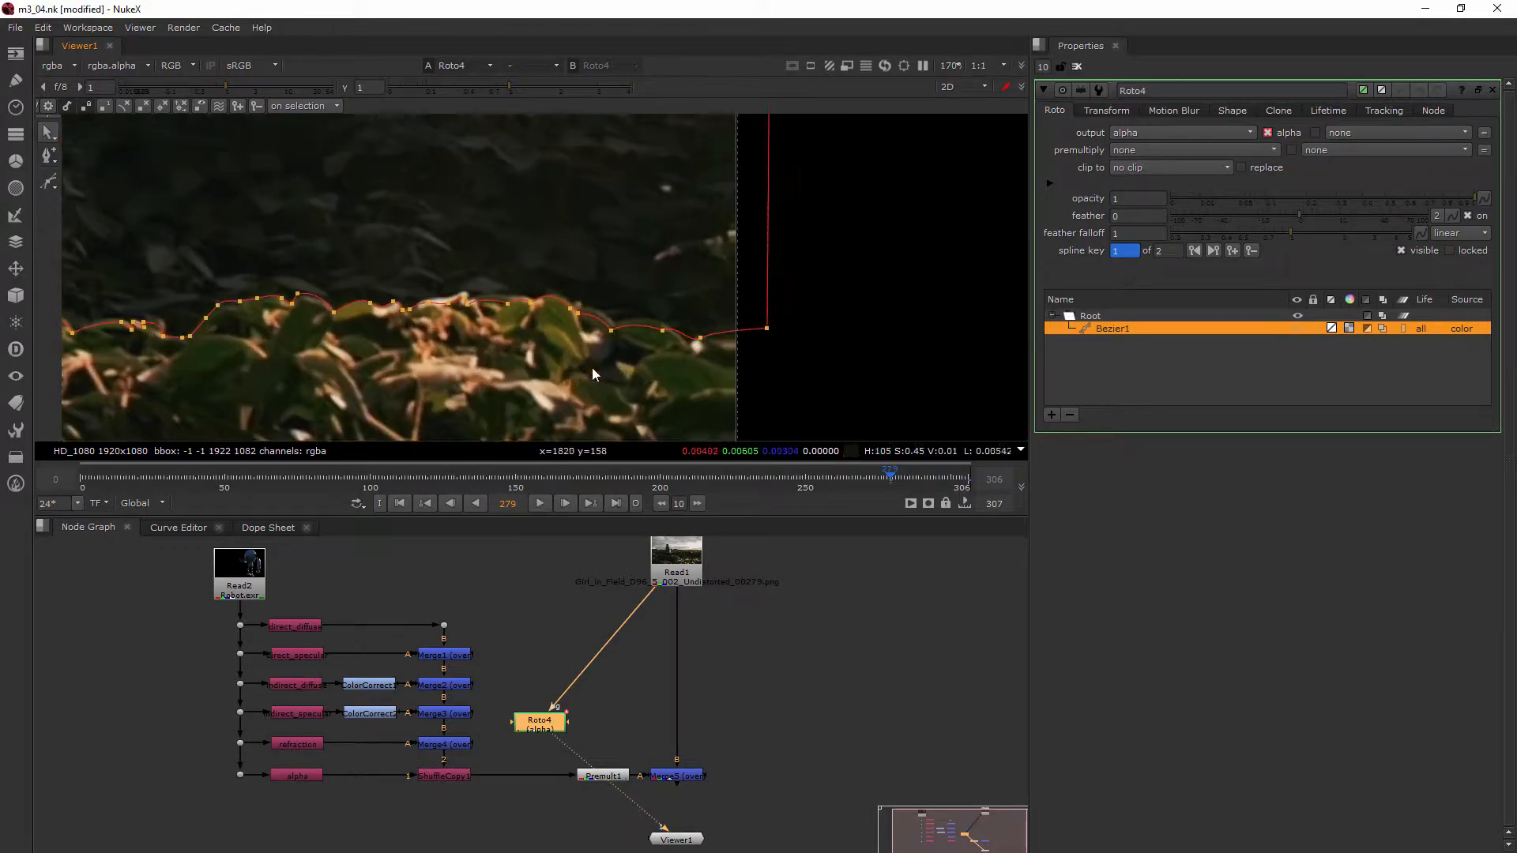
left_click_drag(816, 259, 398, 387)
scroll(440, 343, "up", 2)
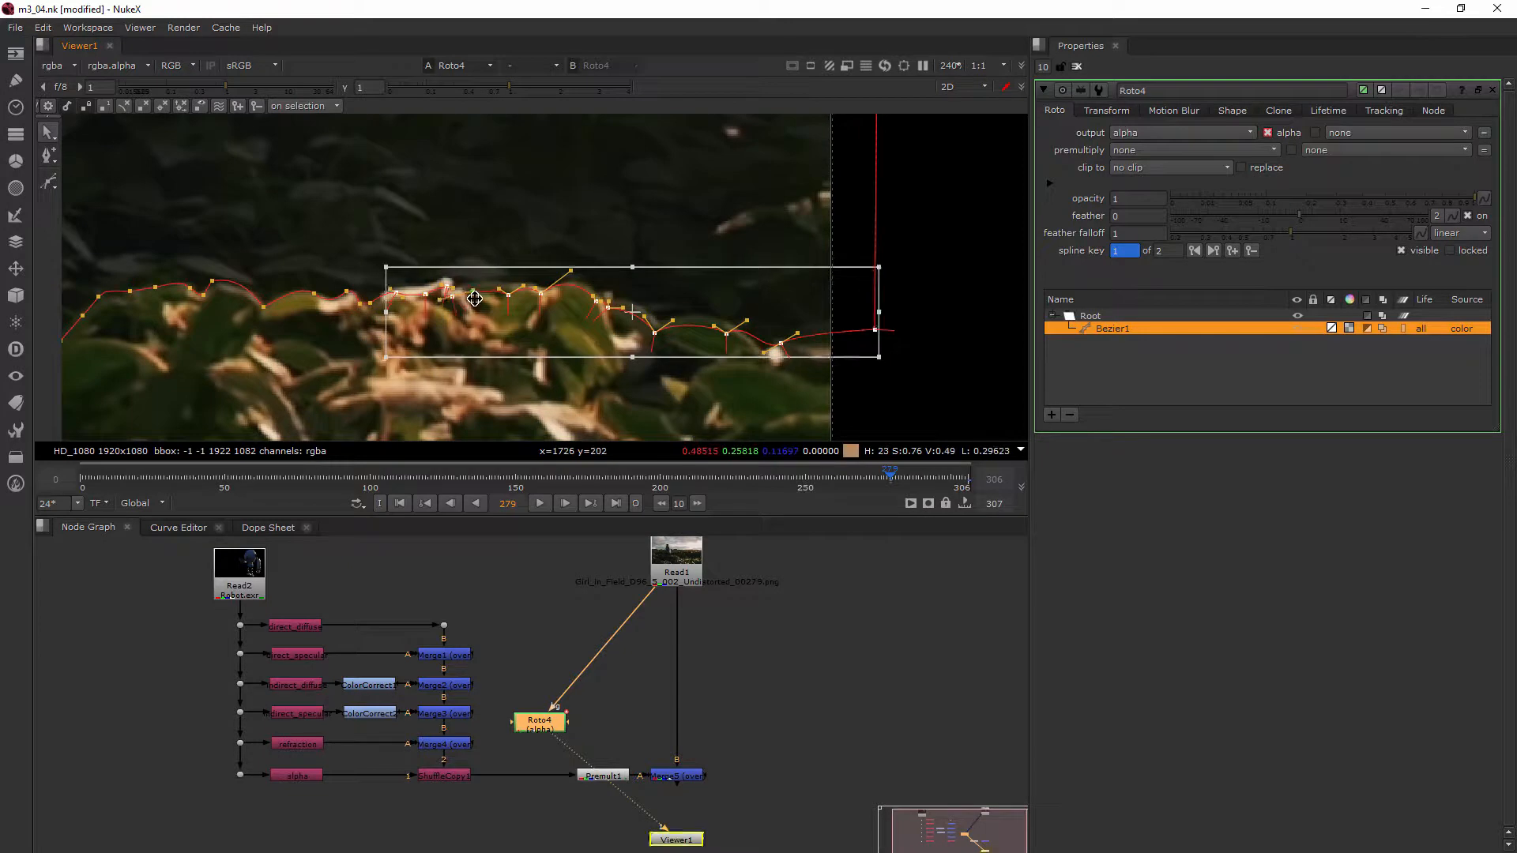
left_click_drag(499, 298, 499, 292)
left_click(674, 375)
left_click(767, 349)
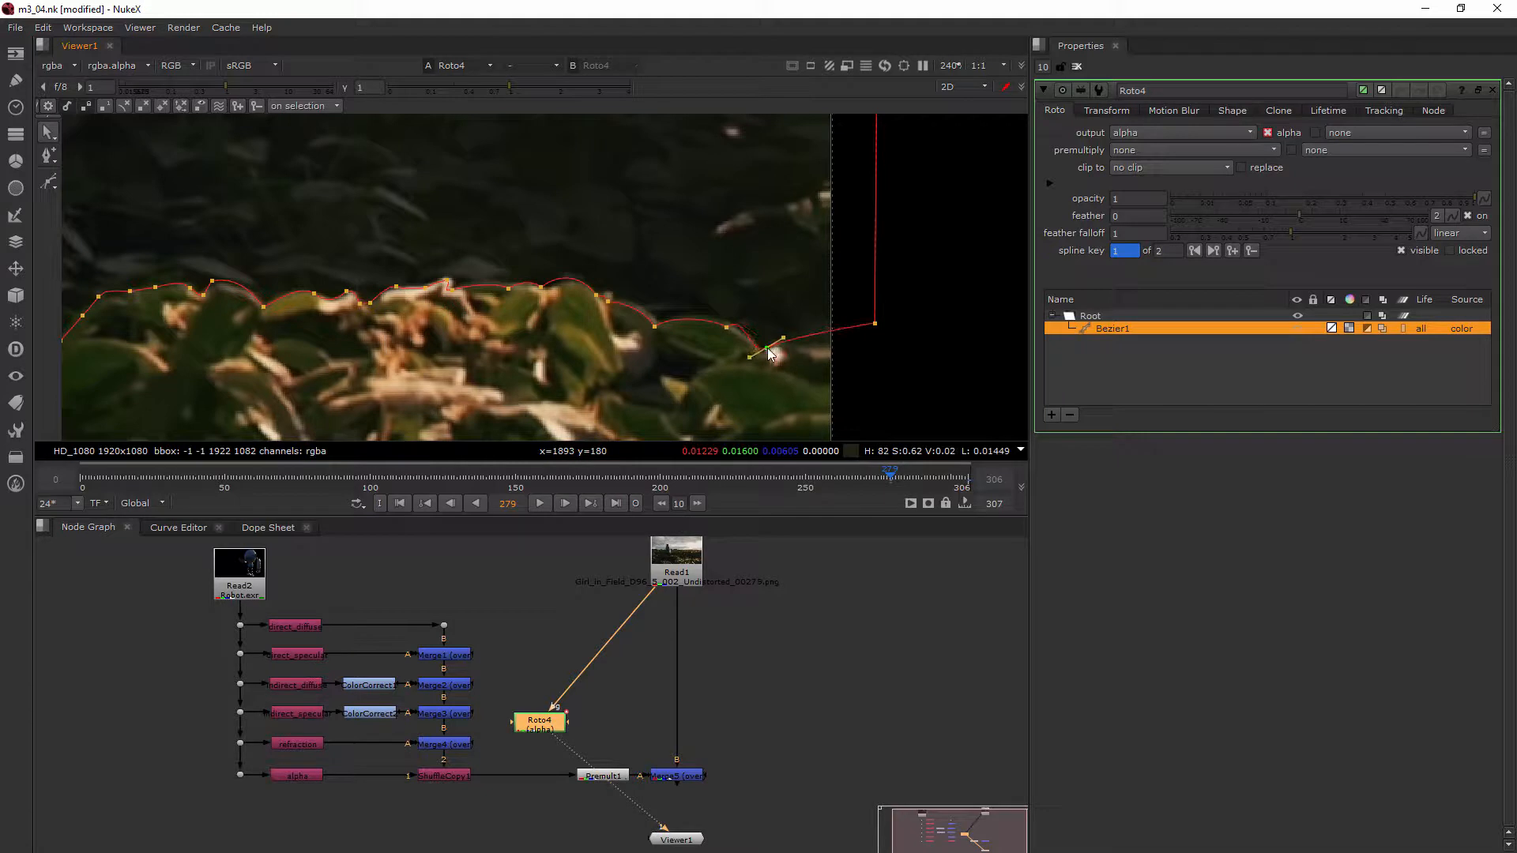
left_click_drag(875, 324, 870, 327)
scroll(833, 328, "down", 4)
middle_click_drag(580, 308, 896, 349)
scroll(539, 320, "up", 2)
scroll(538, 320, "up", 1)
middle_click_drag(371, 299, 549, 328)
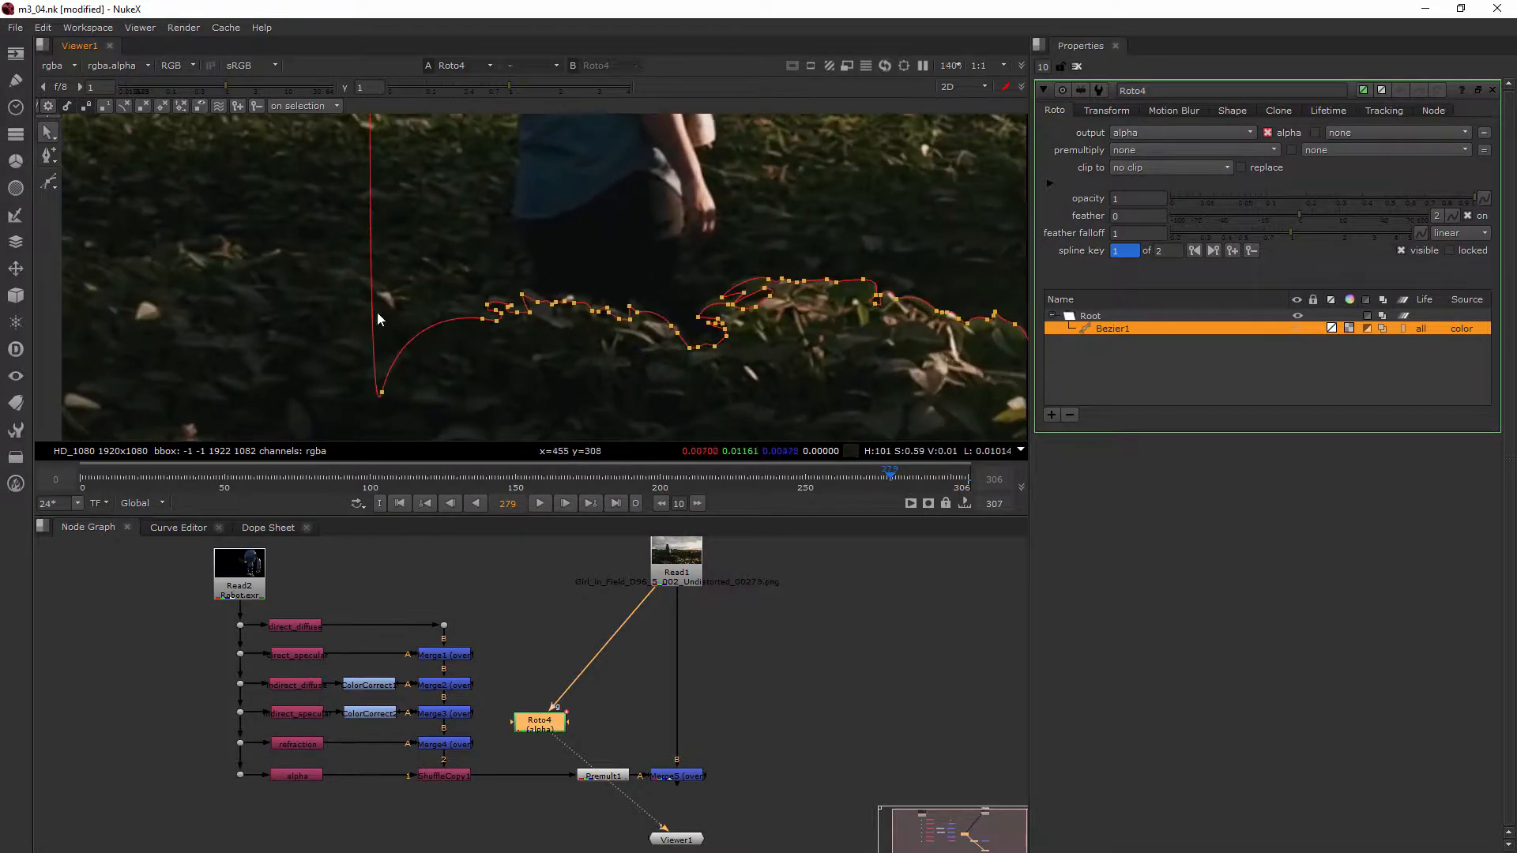
left_click_drag(277, 391, 685, 271)
scroll(545, 288, "up", 5)
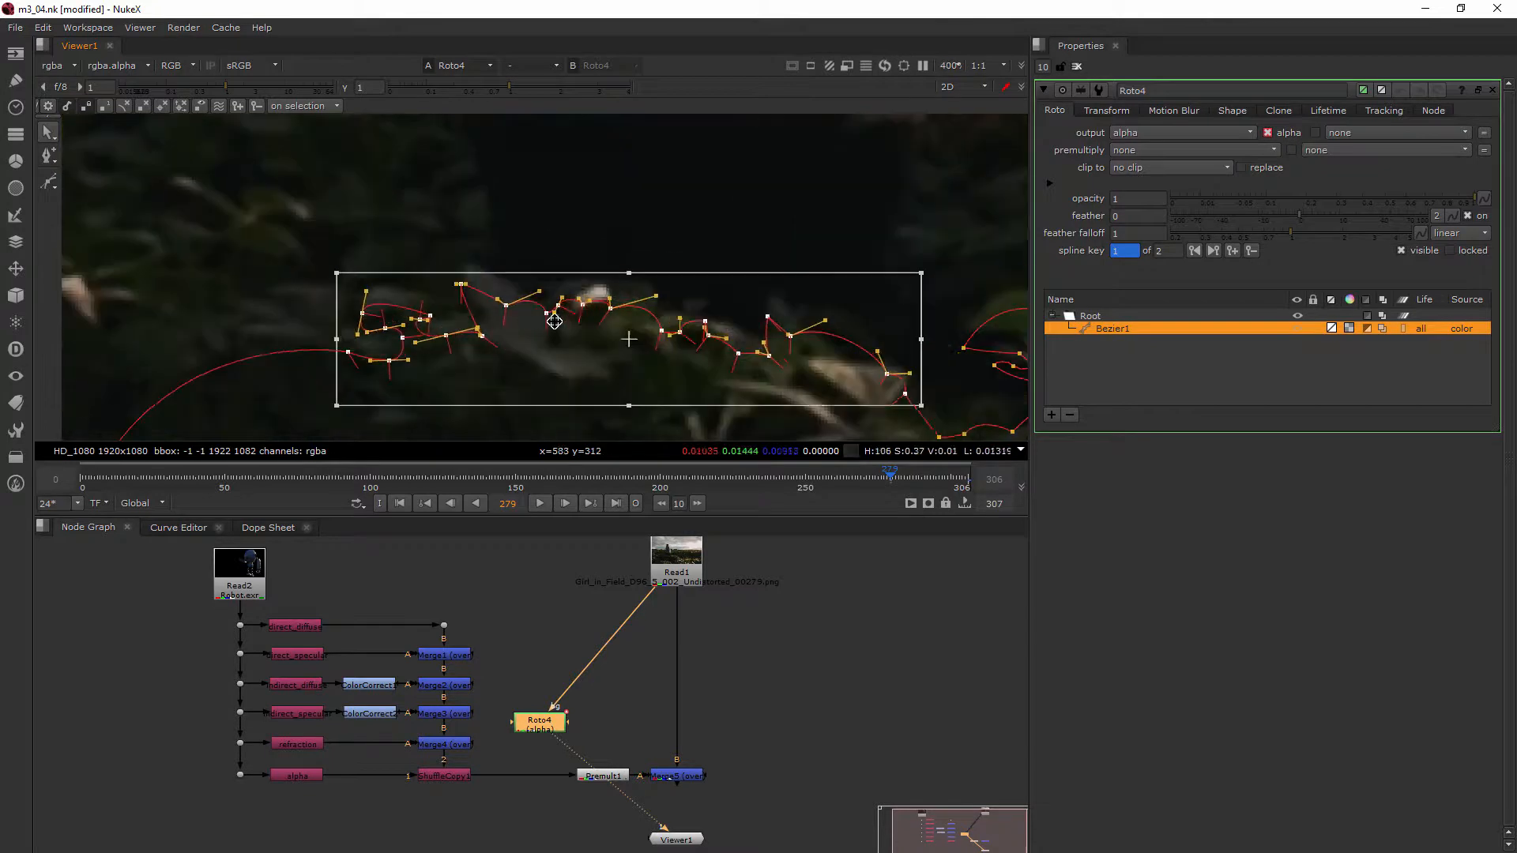
scroll(539, 311, "down", 3)
left_click(757, 283)
middle_click_drag(757, 283, 599, 280)
key("ctrl+z")
Move the group of Bezier1 points below the girl slightly up to match the leaves.
middle_click_drag(380, 285, 483, 263)
left_click_drag(201, 422, 675, 259)
scroll(644, 272, "up", 4)
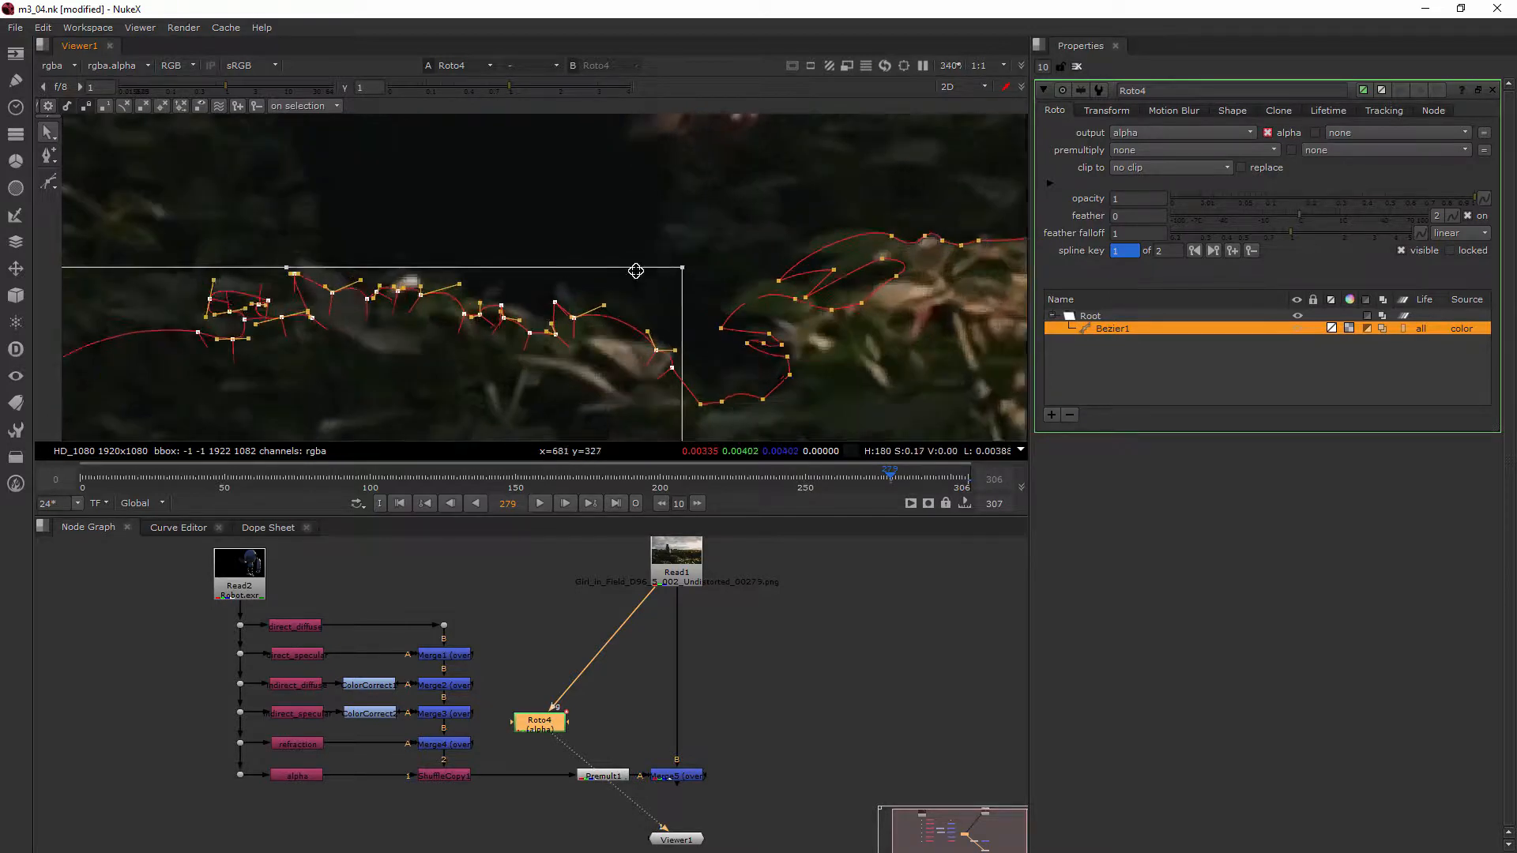
middle_click_drag(604, 327, 613, 298)
scroll(613, 298, "down", 2)
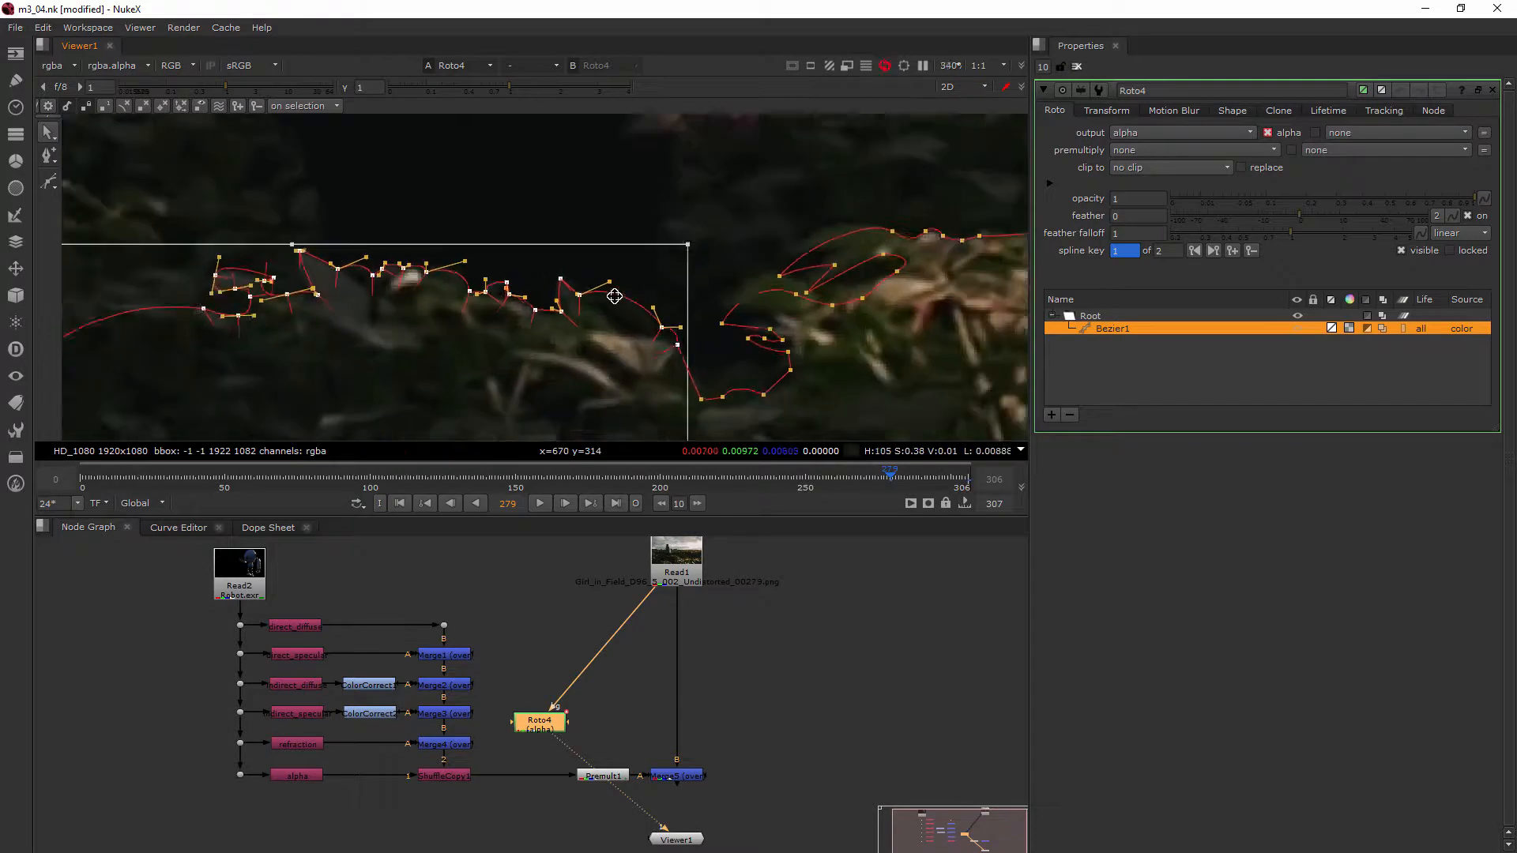
left_click(695, 231)
Raise the Bezier1 points at the bottom of the dip between the two leaf clusters.
middle_click_drag(728, 288, 522, 278)
scroll(512, 371, "up", 2)
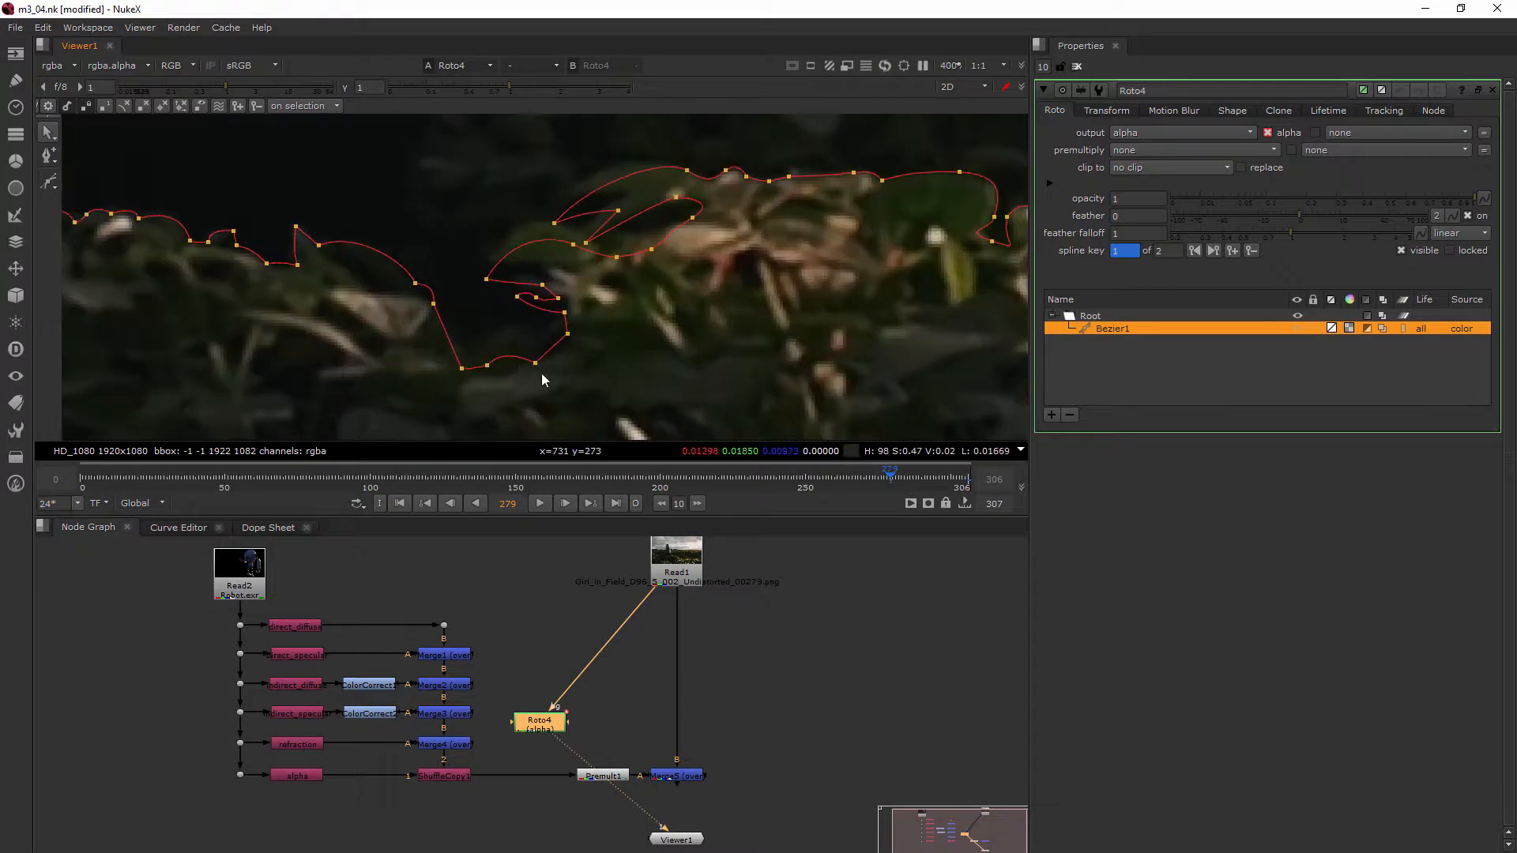
left_click_drag(529, 389, 432, 346)
left_click_drag(523, 362, 523, 336)
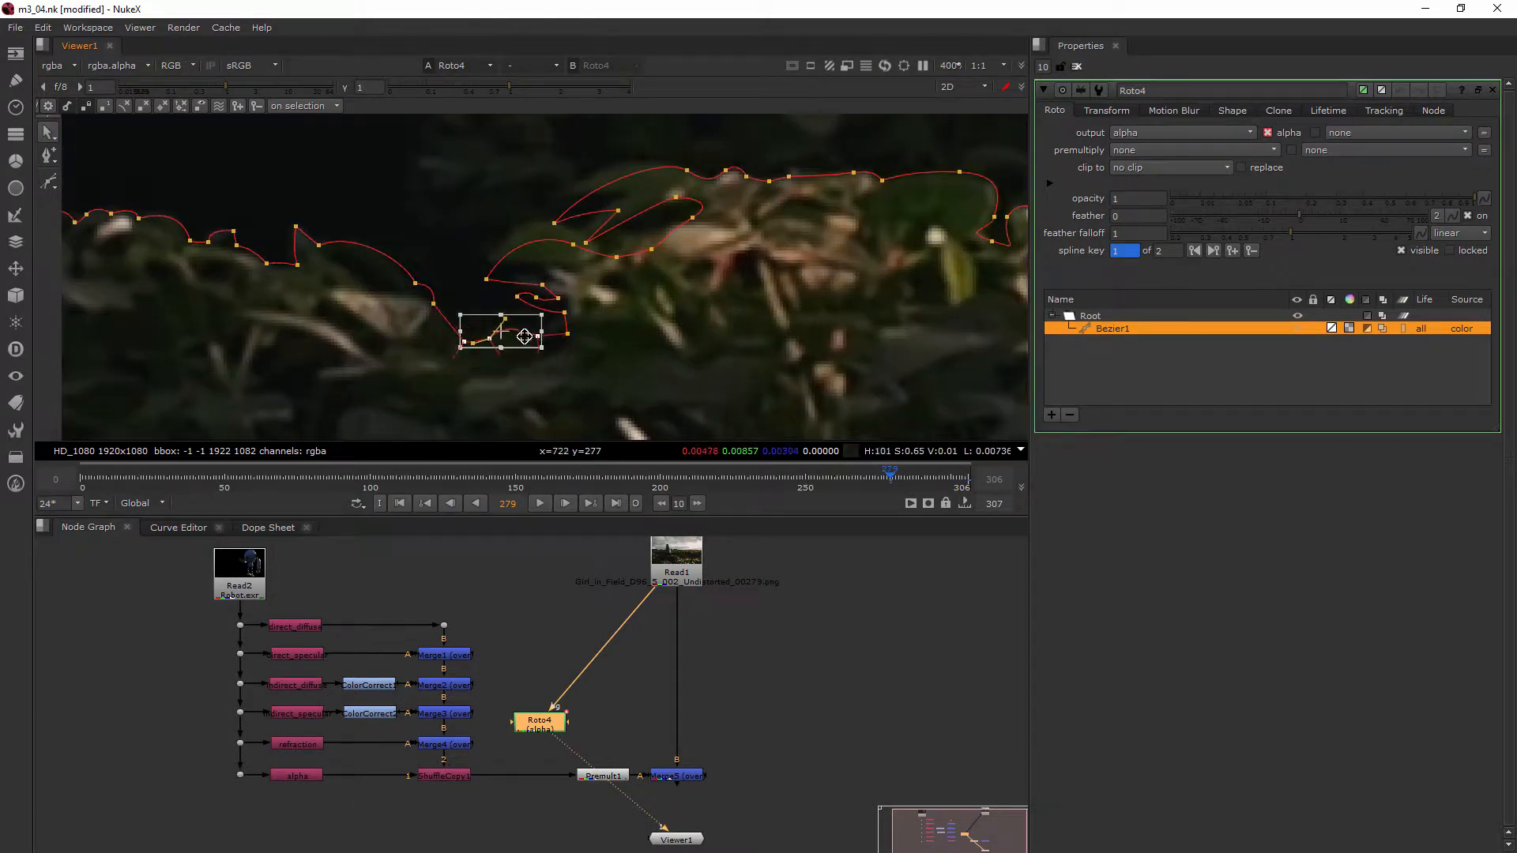
left_click(662, 330)
Shift the Bezier1 points around the leaf cluster right of the dip up onto its leaf edges.
middle_click_drag(662, 330, 662, 358)
left_click_drag(471, 161, 733, 339)
left_click_drag(643, 245, 636, 230)
left_click(809, 158)
Nudge the Bezier1 points at the rear of the upper leaf right of the dip to follow the cluster's top edge.
middle_click_drag(809, 158, 726, 221)
mouse_move(602, 254)
left_mouse_down()
mouse_move(625, 233)
mouse_move(628, 252)
left_mouse_up()
scroll(628, 249, "up", 3)
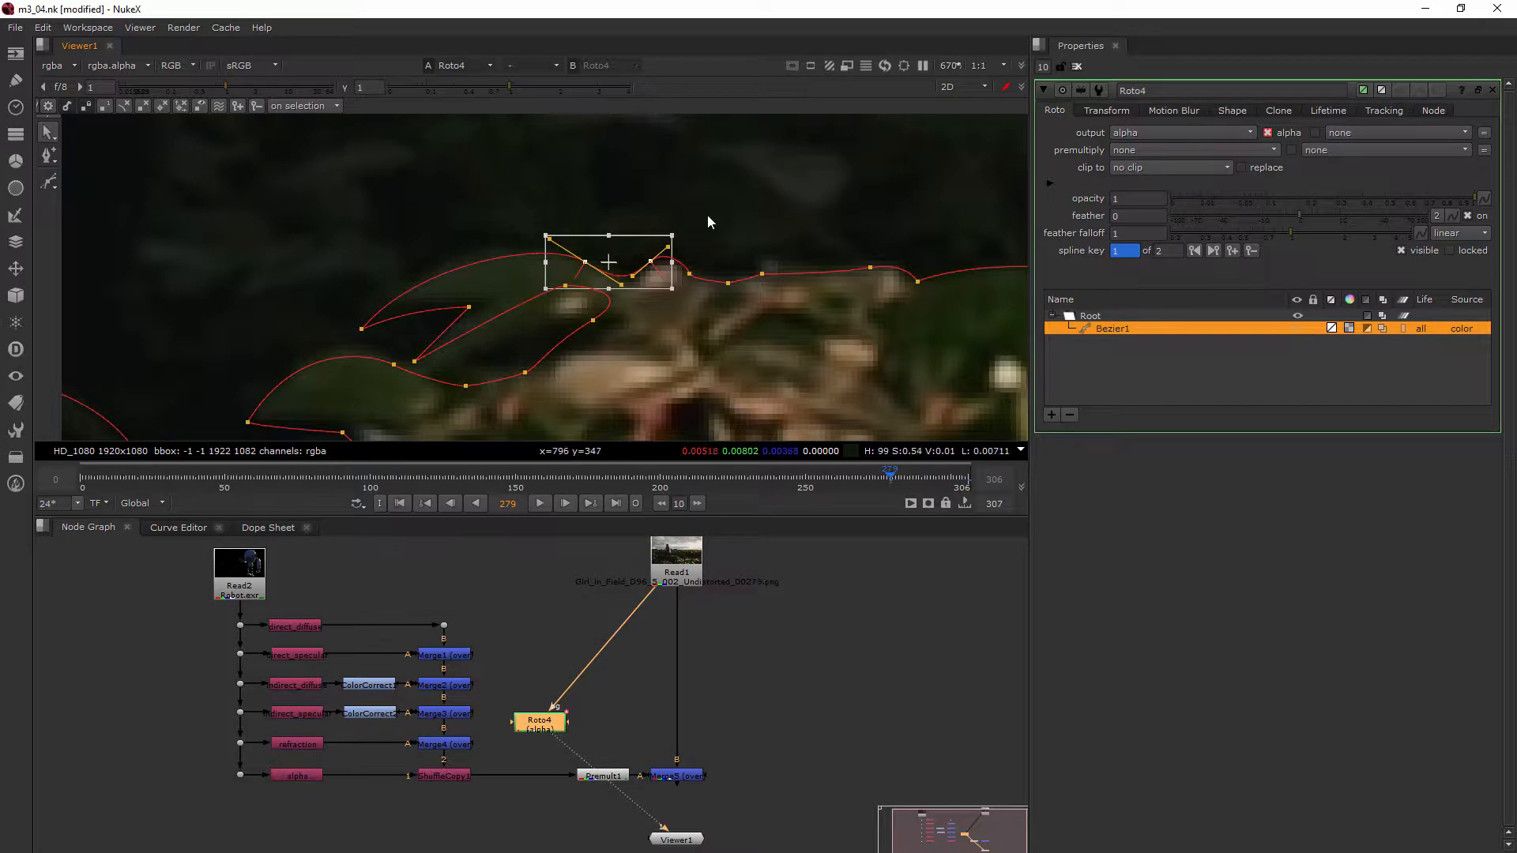
left_click(794, 229)
scroll(799, 229, "down", 1)
middle_click_drag(799, 229, 528, 240)
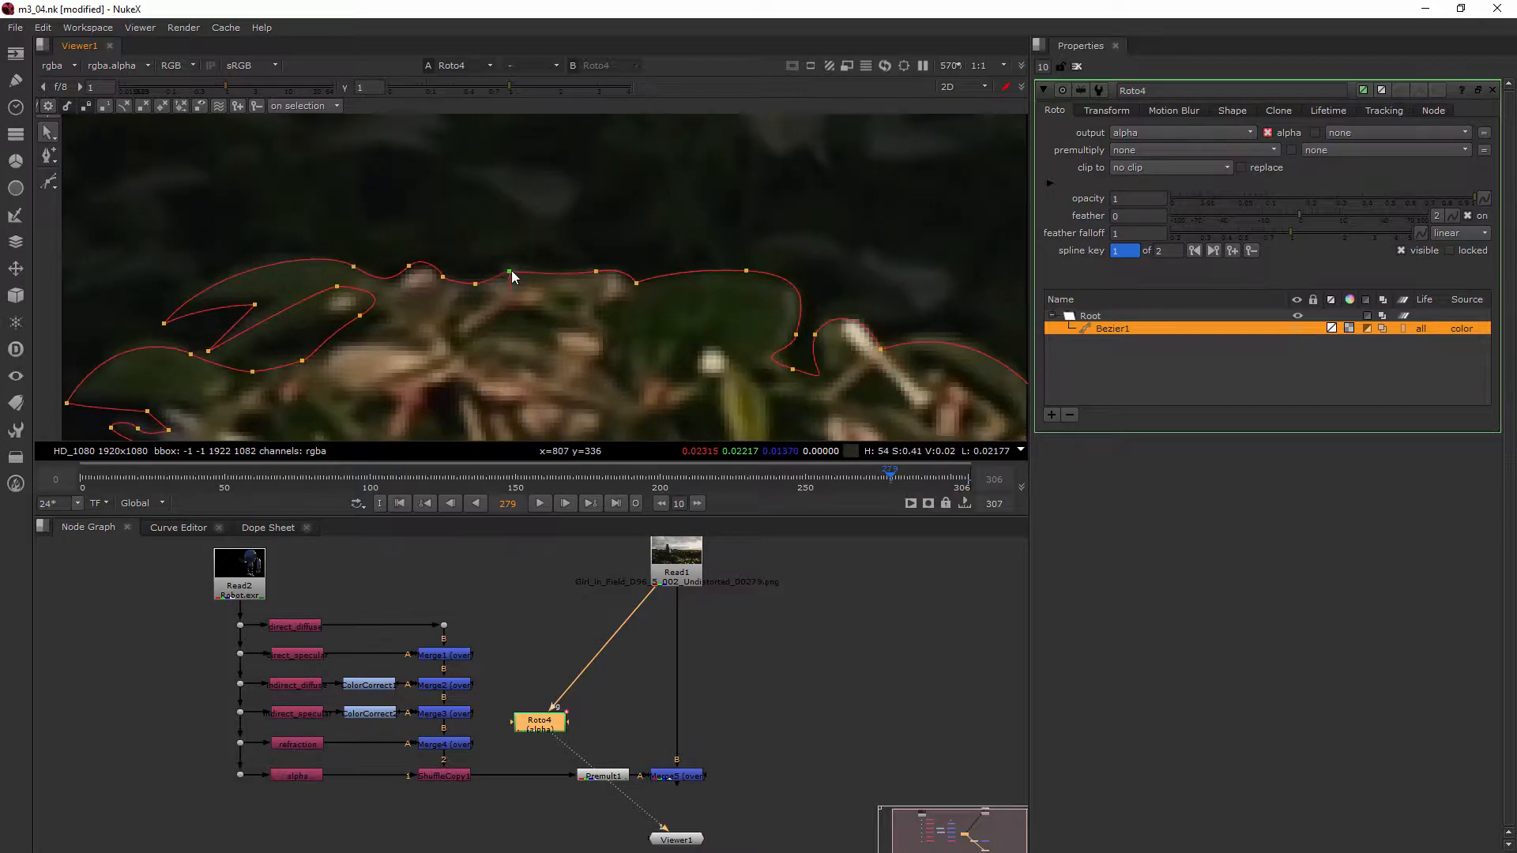
Examine how the whole Bezier1 spline follows the foreground plants between frames 279 and 305.
scroll(748, 249, "down", 8)
scroll(756, 253, "down", 5)
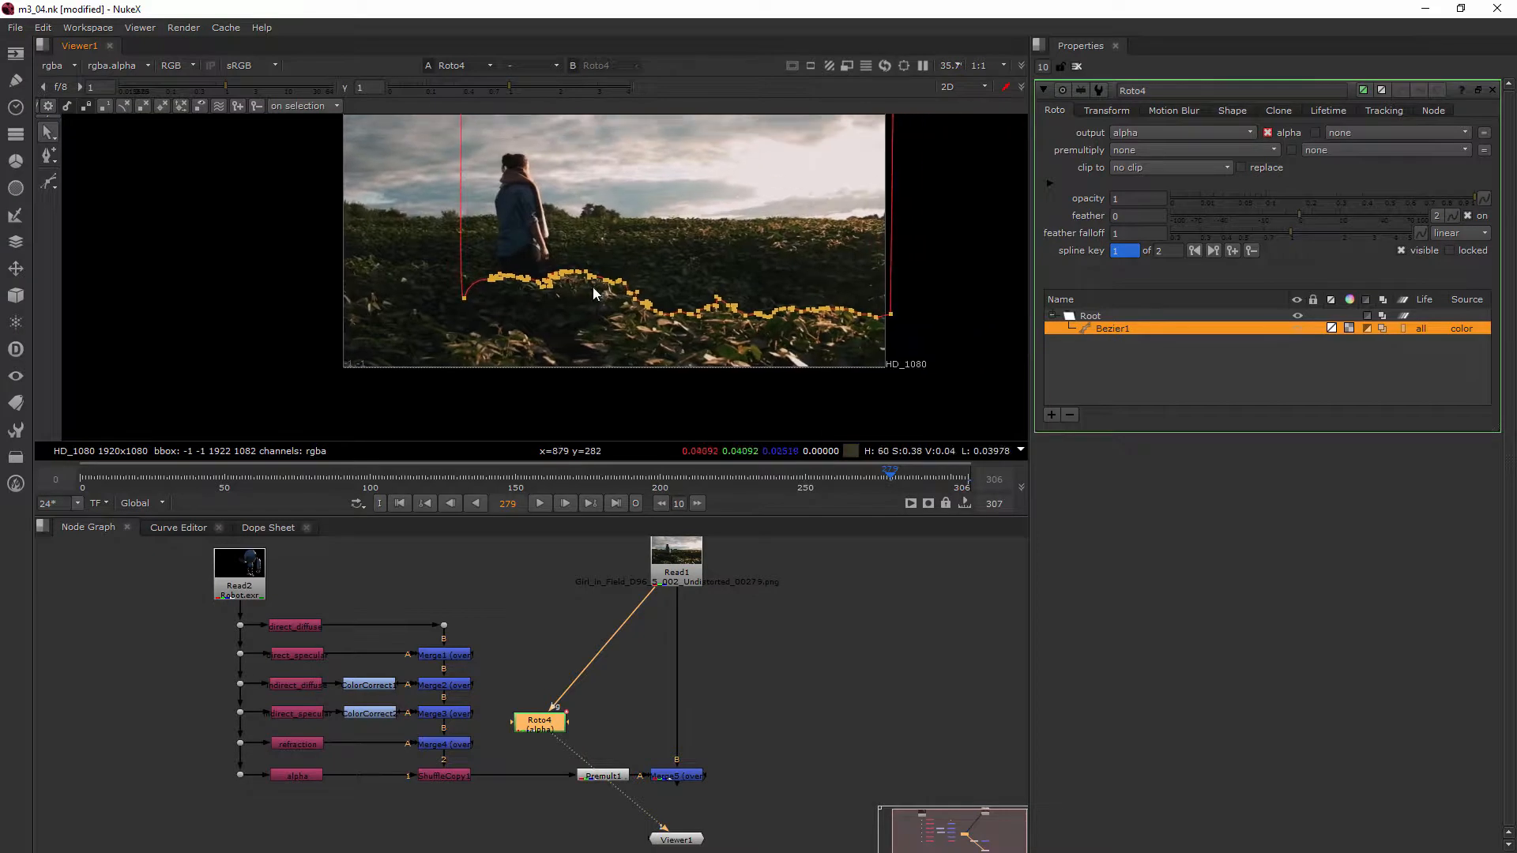
middle_click_drag(857, 221, 756, 250)
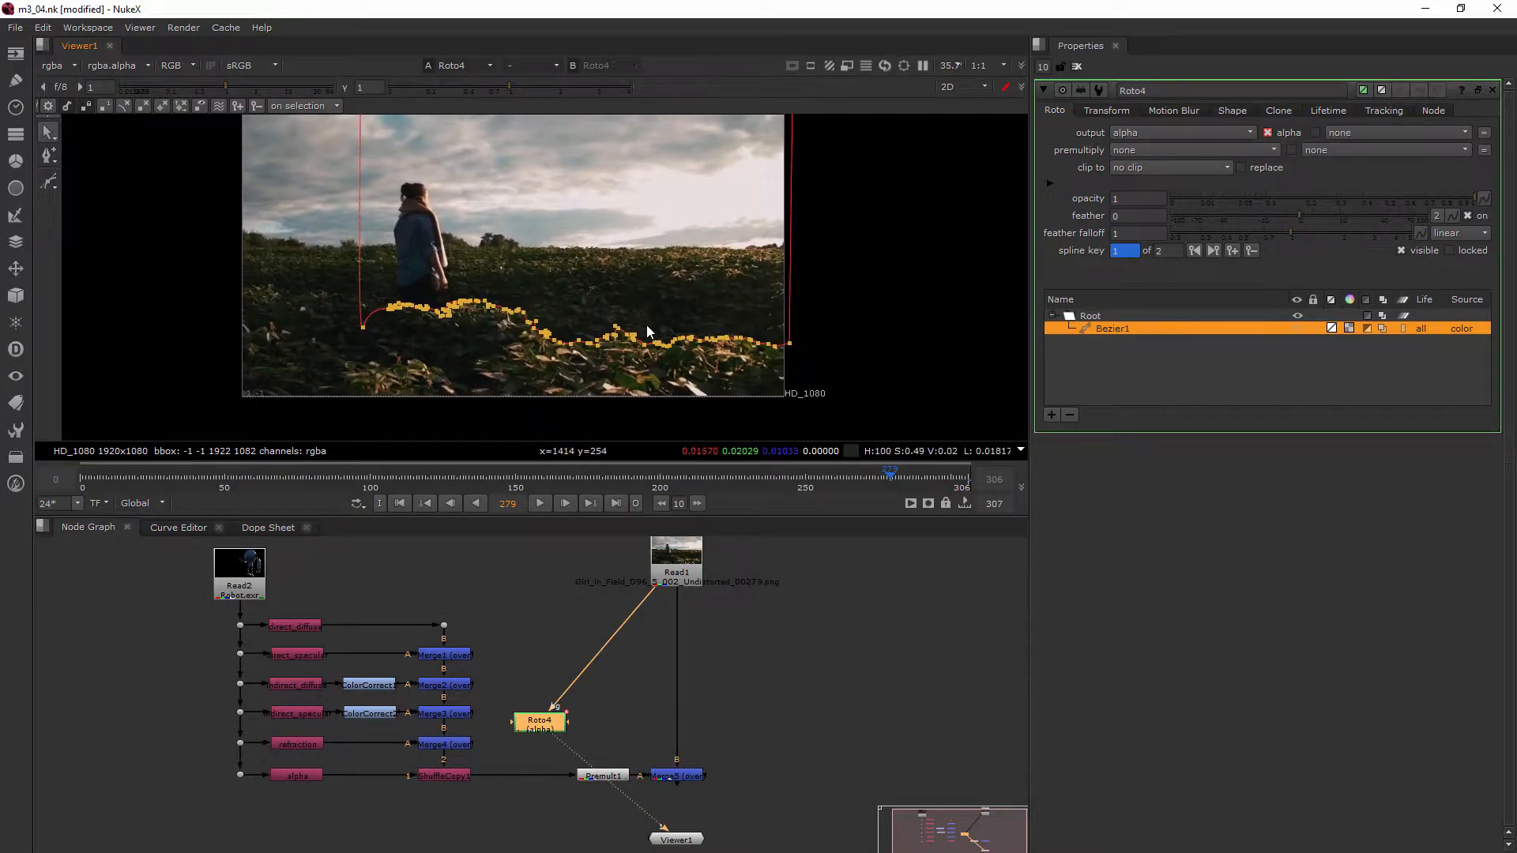
scroll(789, 347, "up", 4)
scroll(751, 336, "down", 3)
middle_click_drag(726, 330, 779, 345)
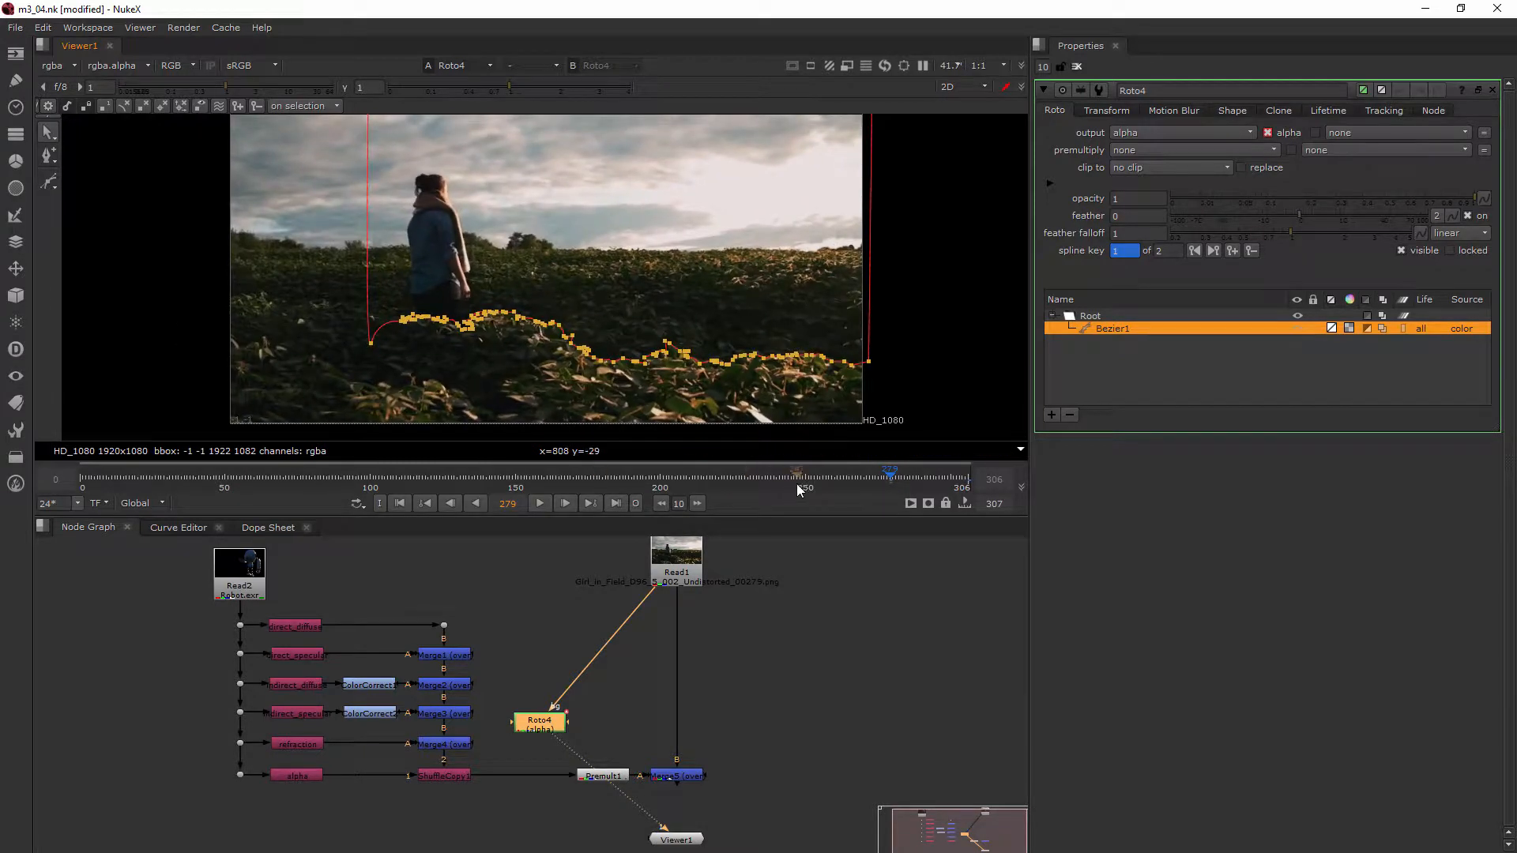
mouse_move(940, 488)
left_mouse_down()
mouse_move(968, 491)
mouse_move(890, 487)
mouse_move(970, 491)
left_mouse_up()
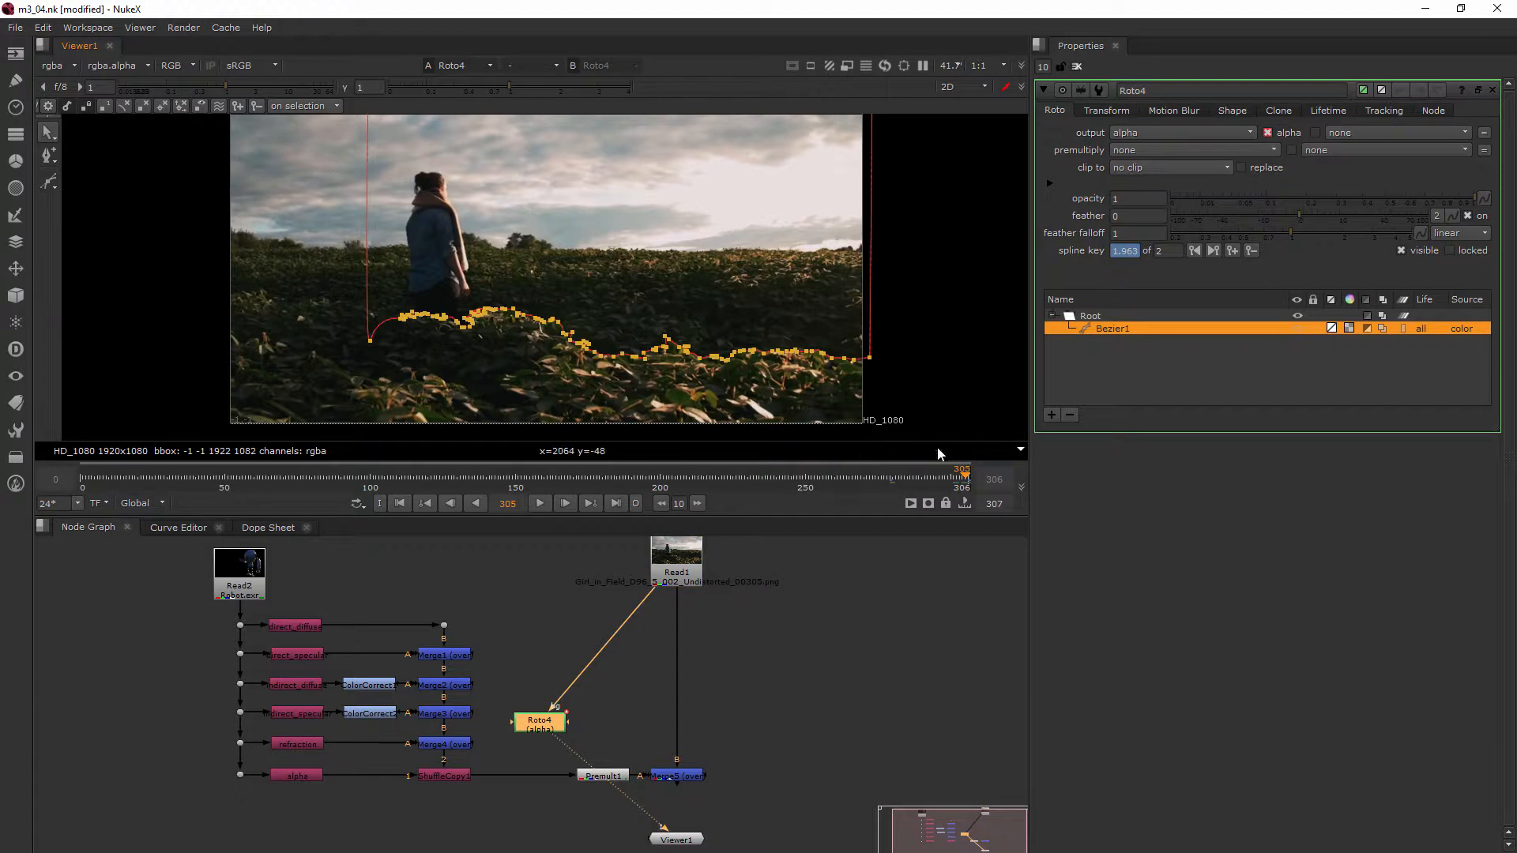
left_click_drag(948, 485, 891, 487)
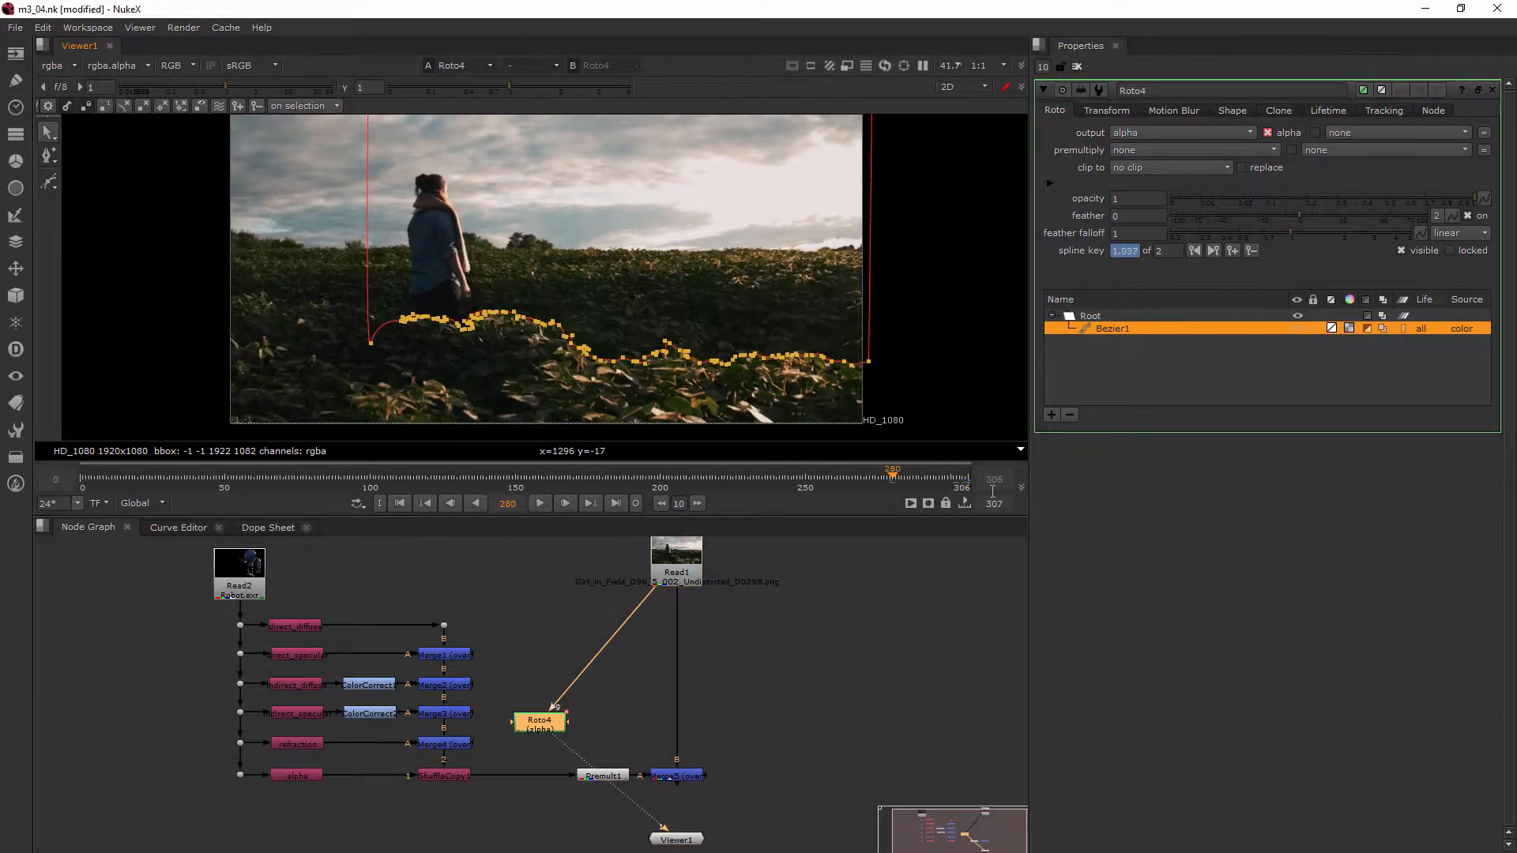
At frame 294, shift the Bezier1 points around the tall pointed leaf onto the foliage and fine-tune the points left of it.
left_click(933, 482)
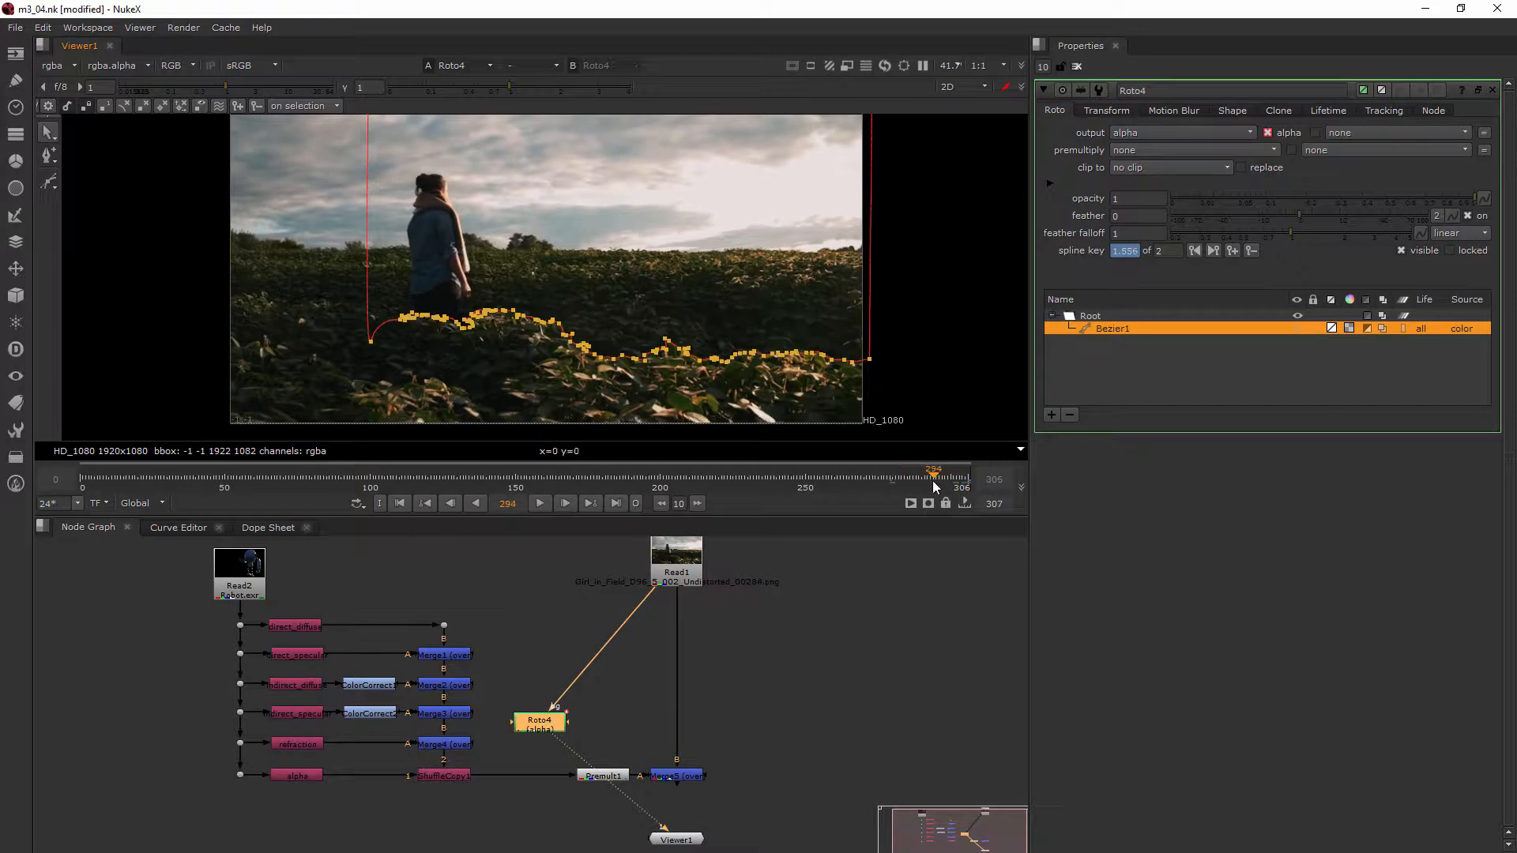
scroll(777, 383, "up", 5)
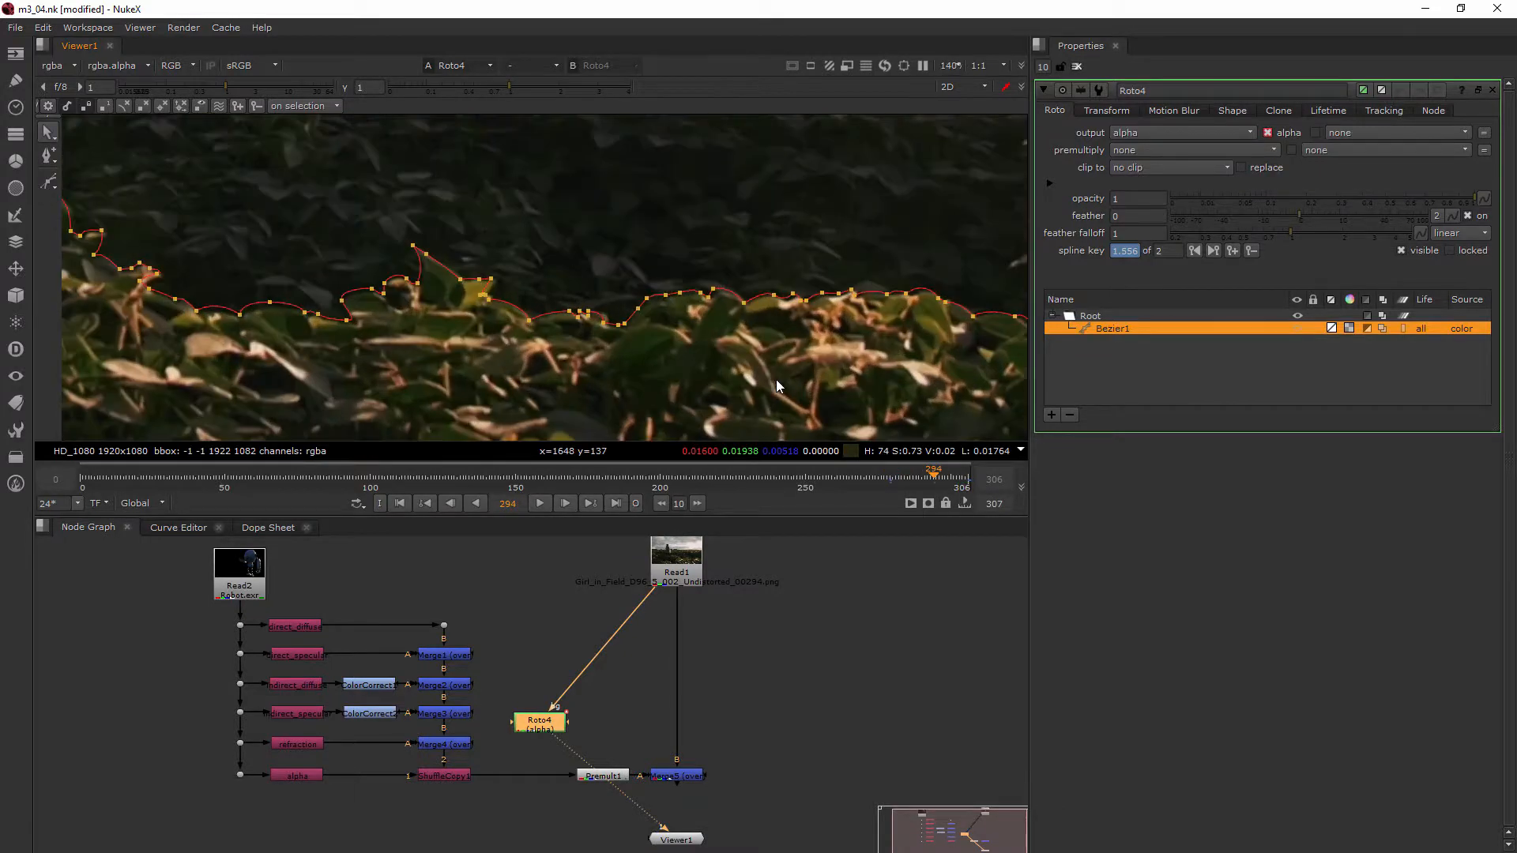
middle_click_drag(379, 354, 548, 380)
scroll(548, 381, "up", 2)
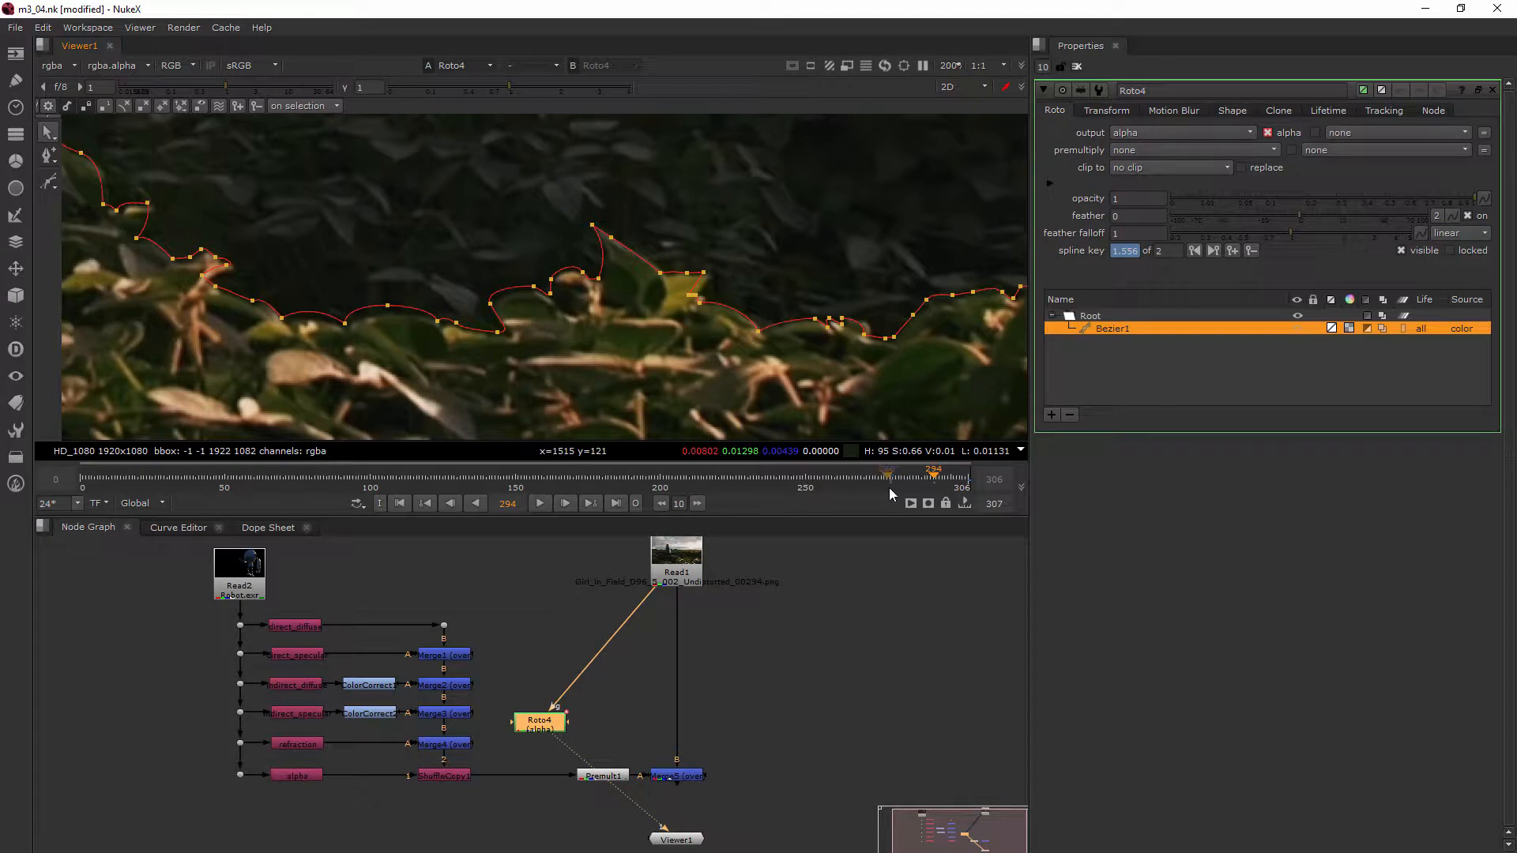
left_click_drag(197, 207, 600, 359)
scroll(569, 379, "up", 1)
left_click_drag(487, 271, 489, 273)
left_click(524, 148)
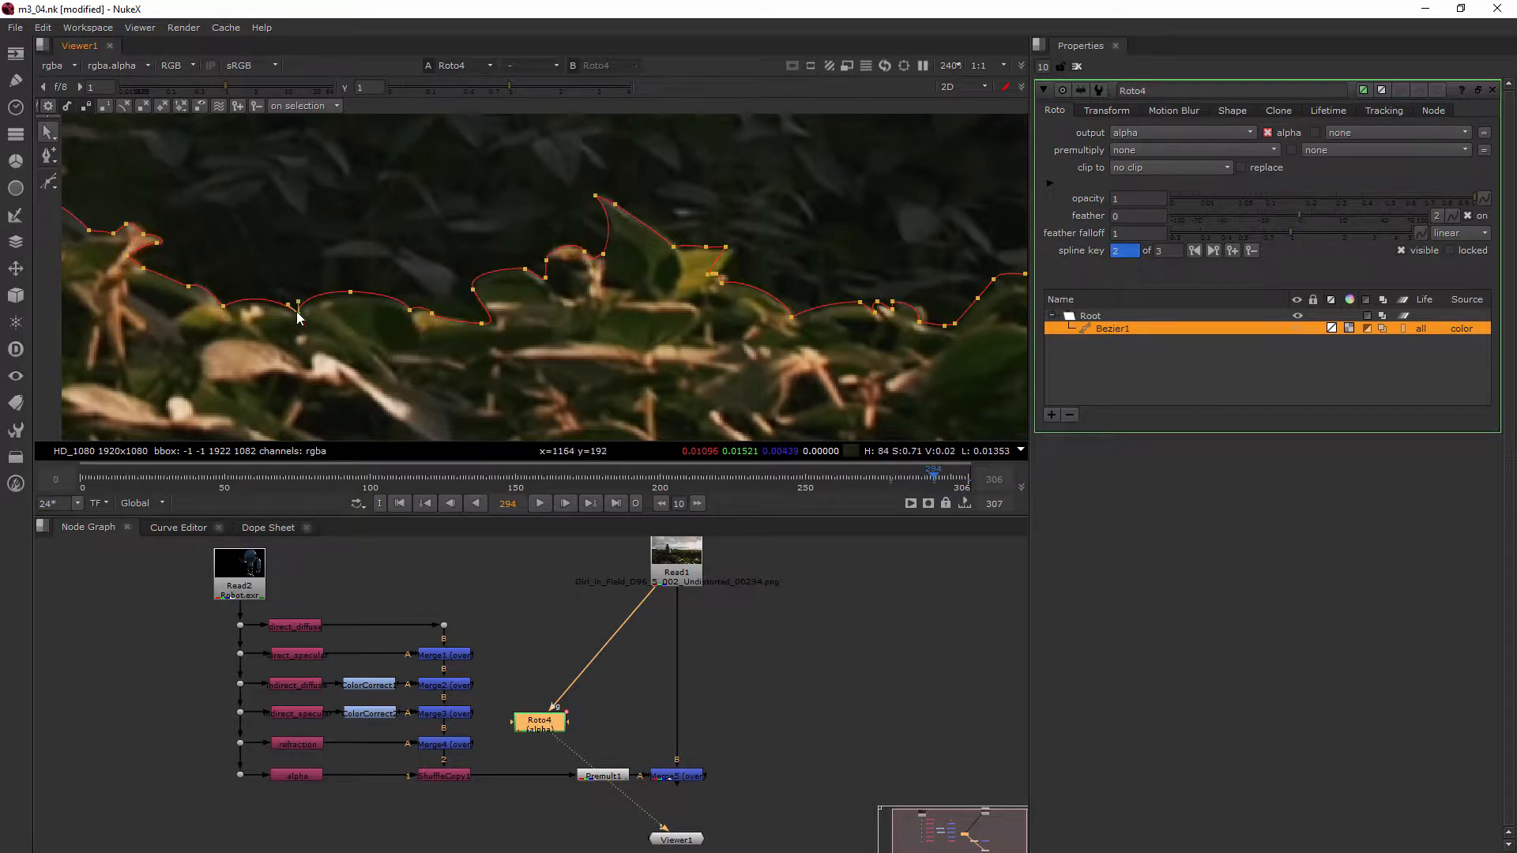
left_click(225, 309)
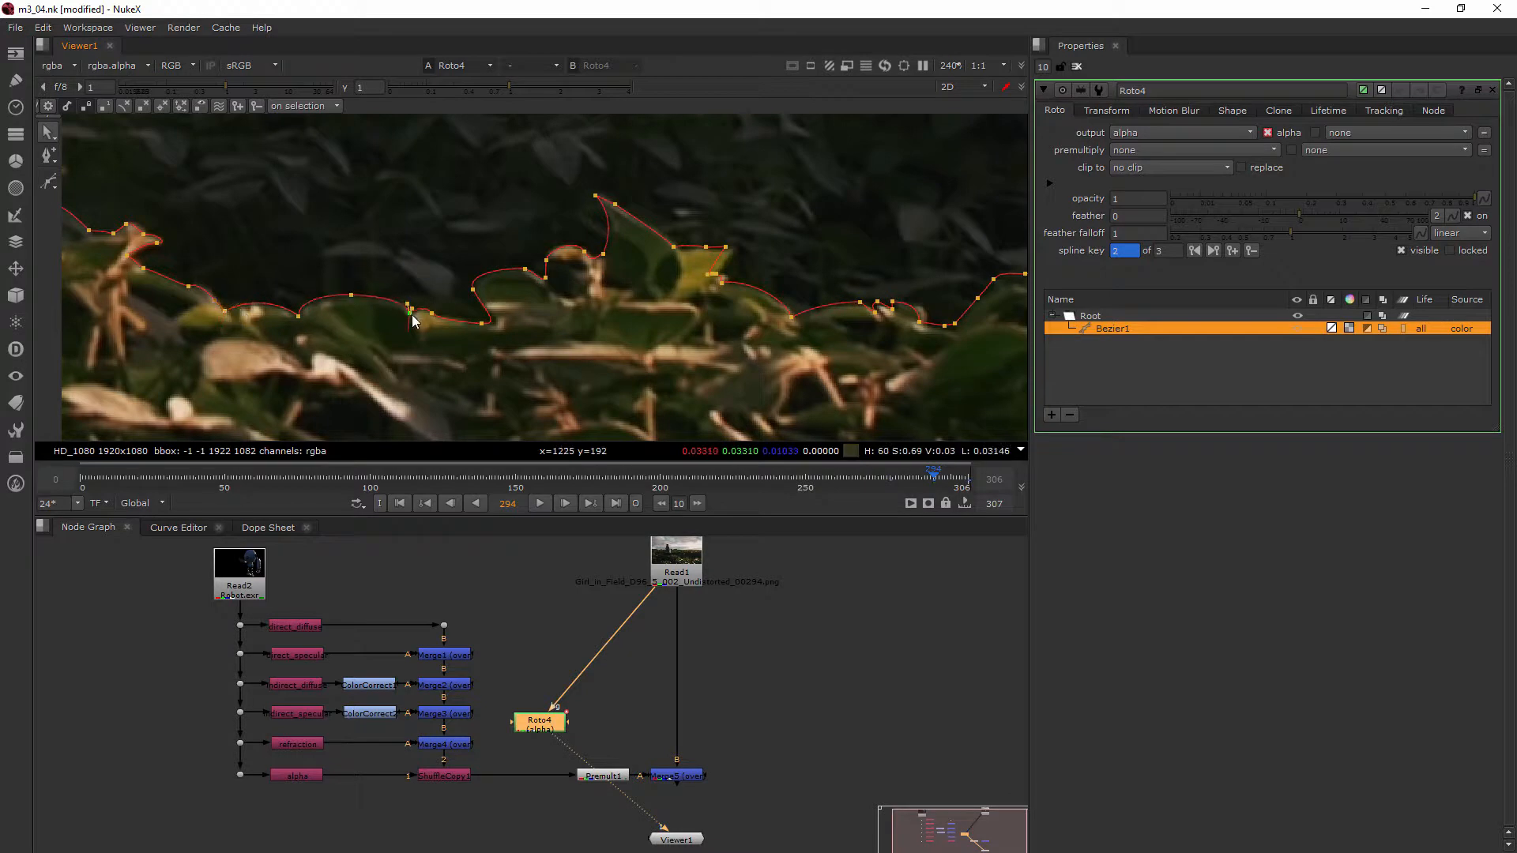
Move two neighbouring groups of Bezier1 points right of the tall pointed leaf slightly down onto the plant tops.
middle_click_drag(804, 250, 380, 244)
left_click_drag(356, 255, 550, 353)
left_click_drag(498, 306, 503, 308)
left_click(545, 209)
left_click_drag(533, 211, 723, 301)
left_click_drag(678, 260, 679, 264)
left_click(760, 198)
Move the next group of Bezier1 points toward the right edge of the frame slightly down to match the leaves.
middle_click_drag(746, 218, 424, 220)
left_click_drag(423, 220, 743, 324)
left_click_drag(643, 266, 644, 270)
left_click(772, 175)
left_click_drag(816, 208, 593, 214)
Lower the Bezier1 points at the right edge of the frame onto the plants and fine-tune individual points along the last leaves.
middle_click_drag(698, 197, 390, 184)
left_click_drag(437, 184, 711, 363)
left_click_drag(581, 287, 582, 291)
left_click(594, 187)
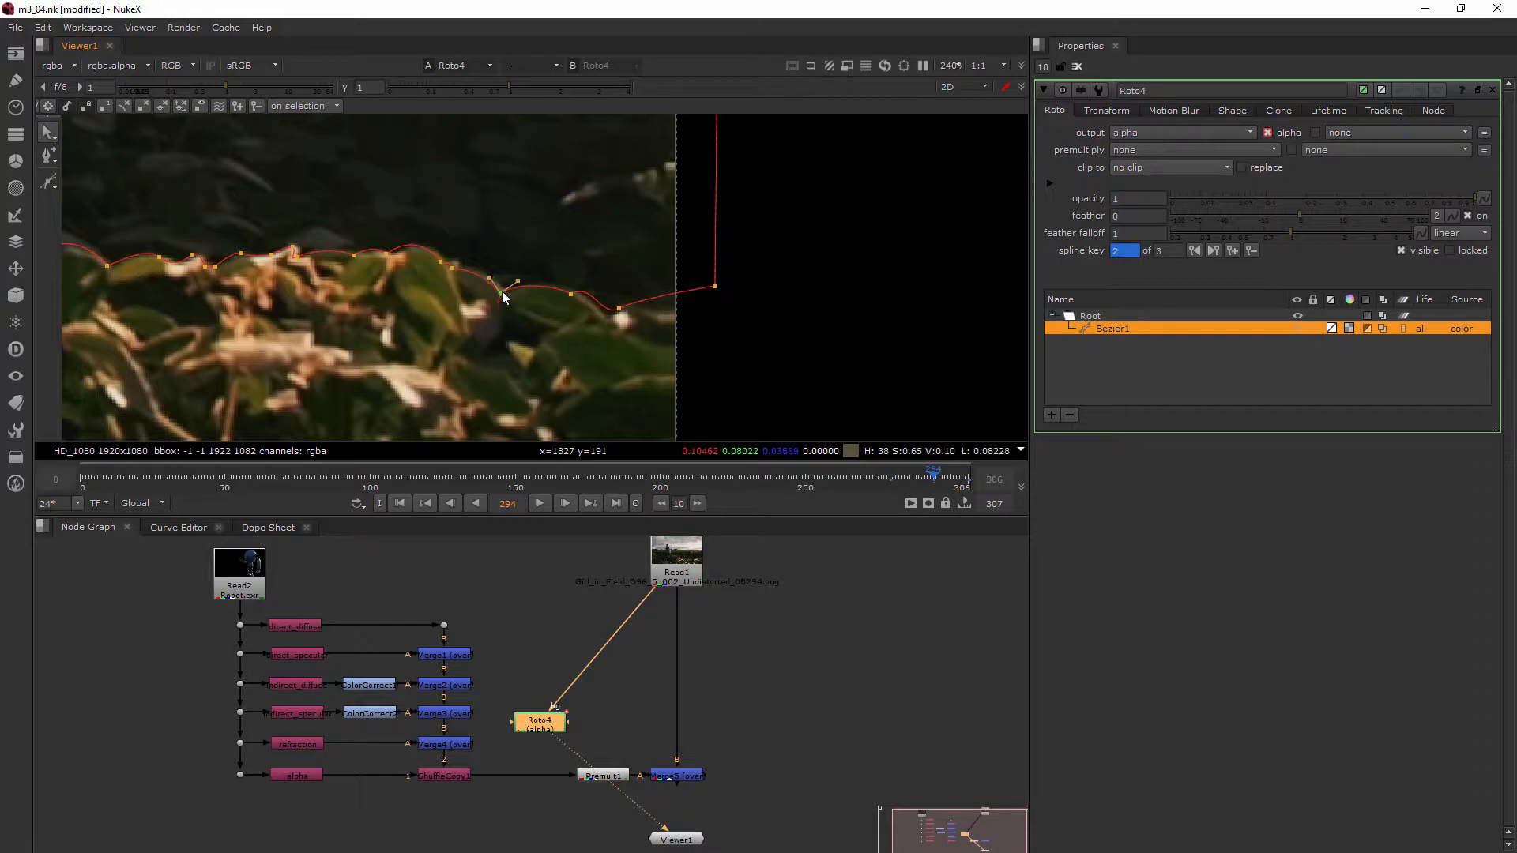
left_click_drag(472, 275, 433, 253)
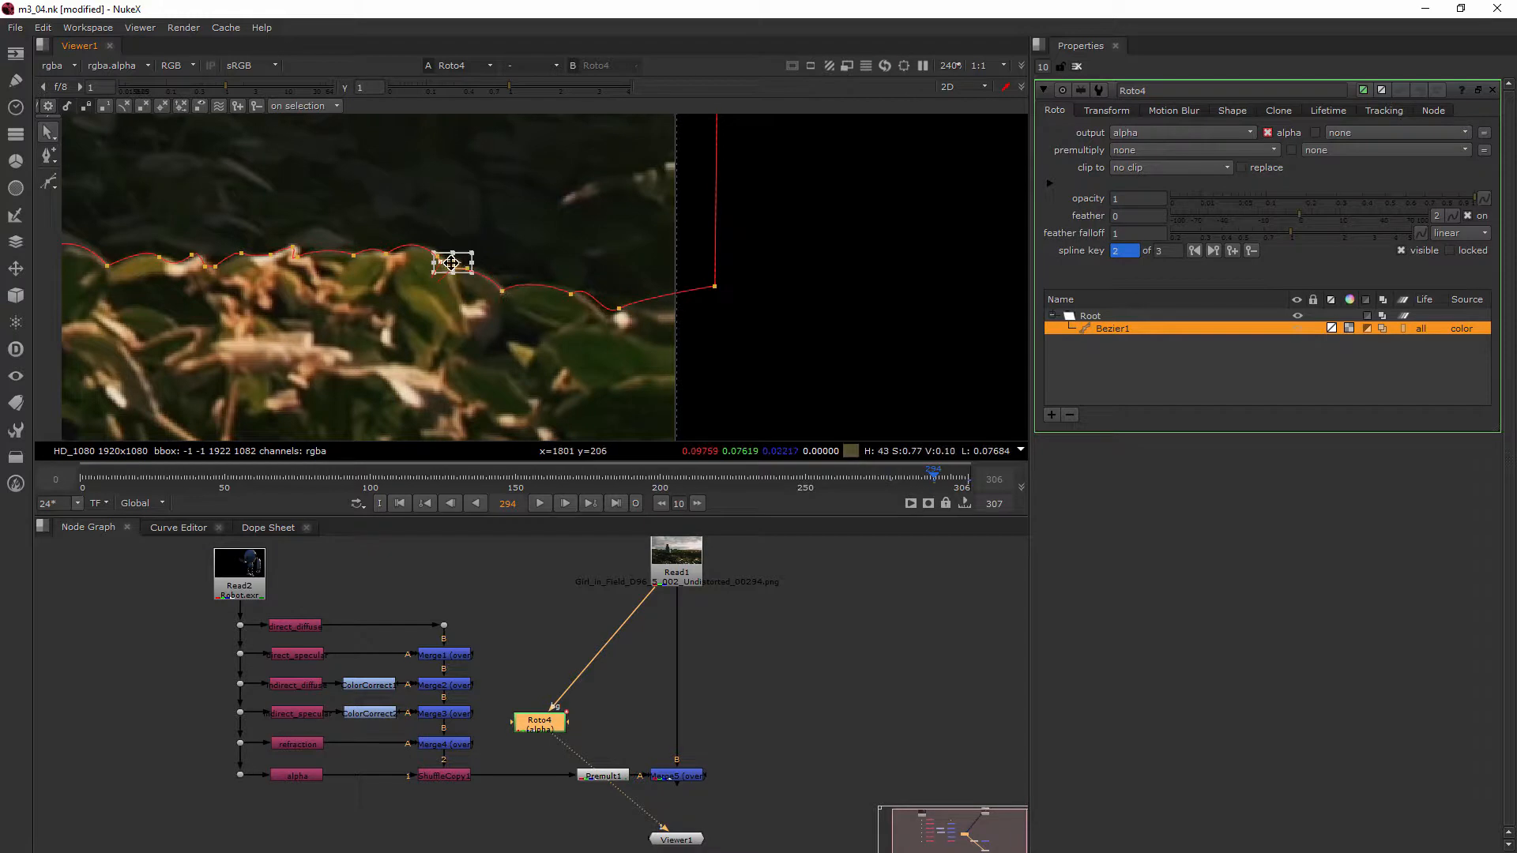
left_click(405, 250)
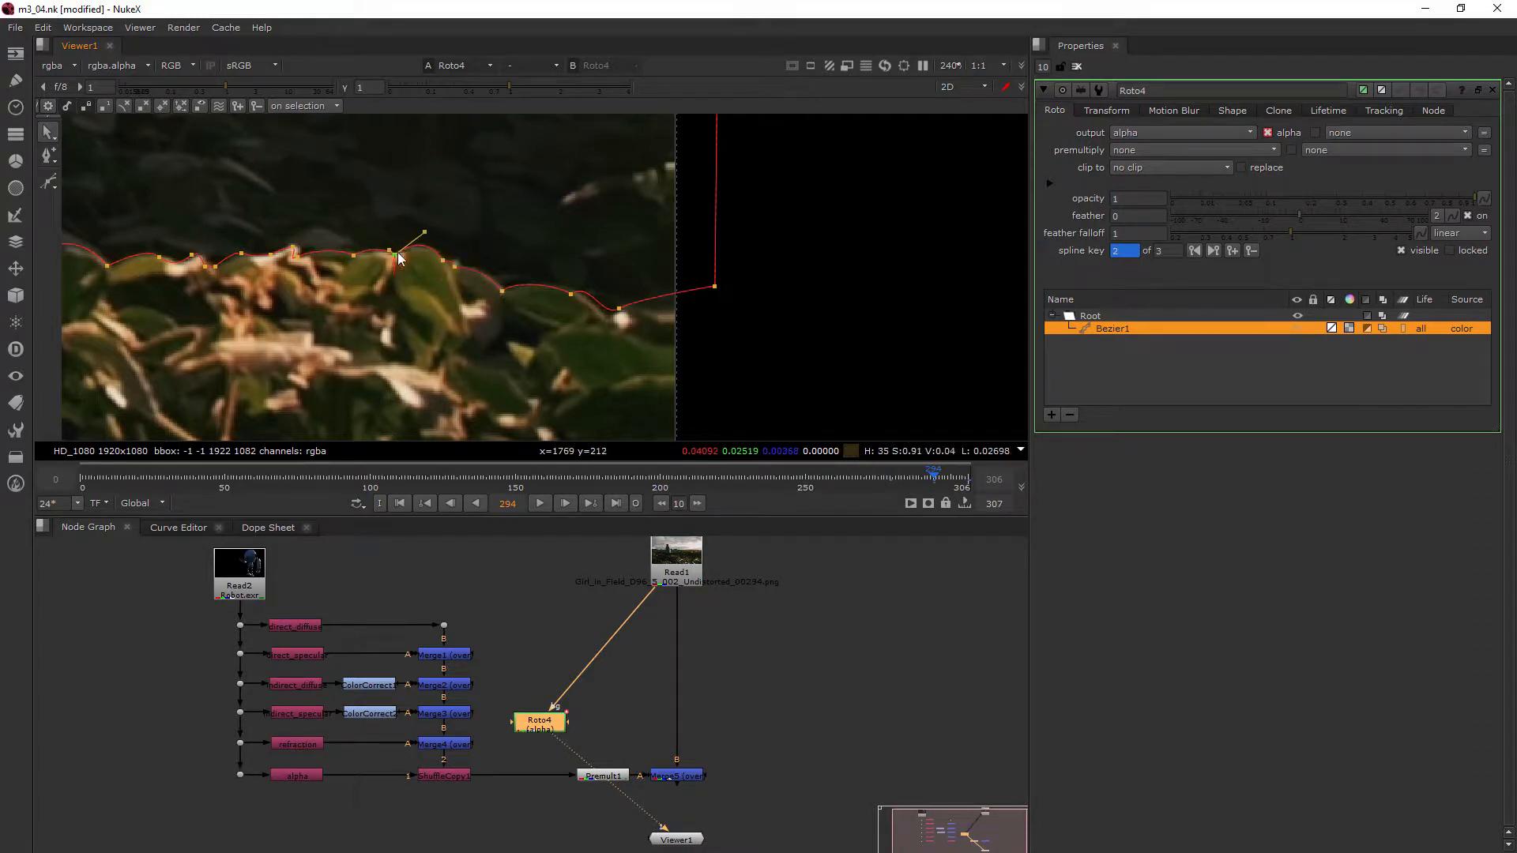
left_click(618, 308)
Shift the Bezier1 points over the large leaf cluster right of the girl together to match its outline at frame 294.
scroll(412, 235, "down", 1)
middle_click_drag(389, 230, 840, 259)
middle_click_drag(470, 238, 642, 226)
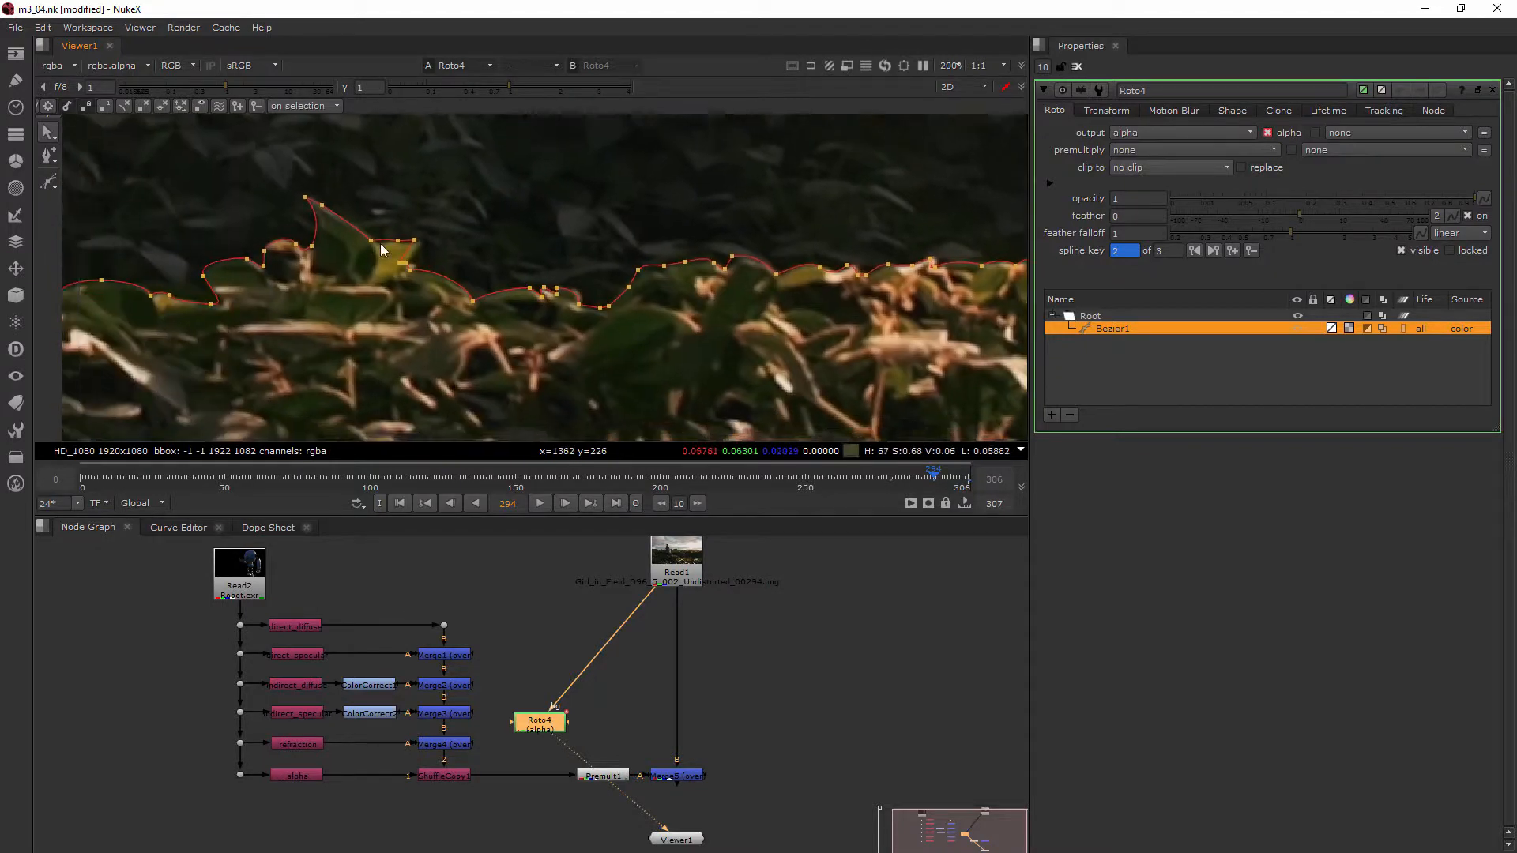
middle_click_drag(366, 244, 704, 244)
middle_click_drag(467, 244, 576, 271)
middle_click_drag(432, 254, 652, 225)
left_click_drag(716, 167, 135, 326)
scroll(413, 261, "up", 2)
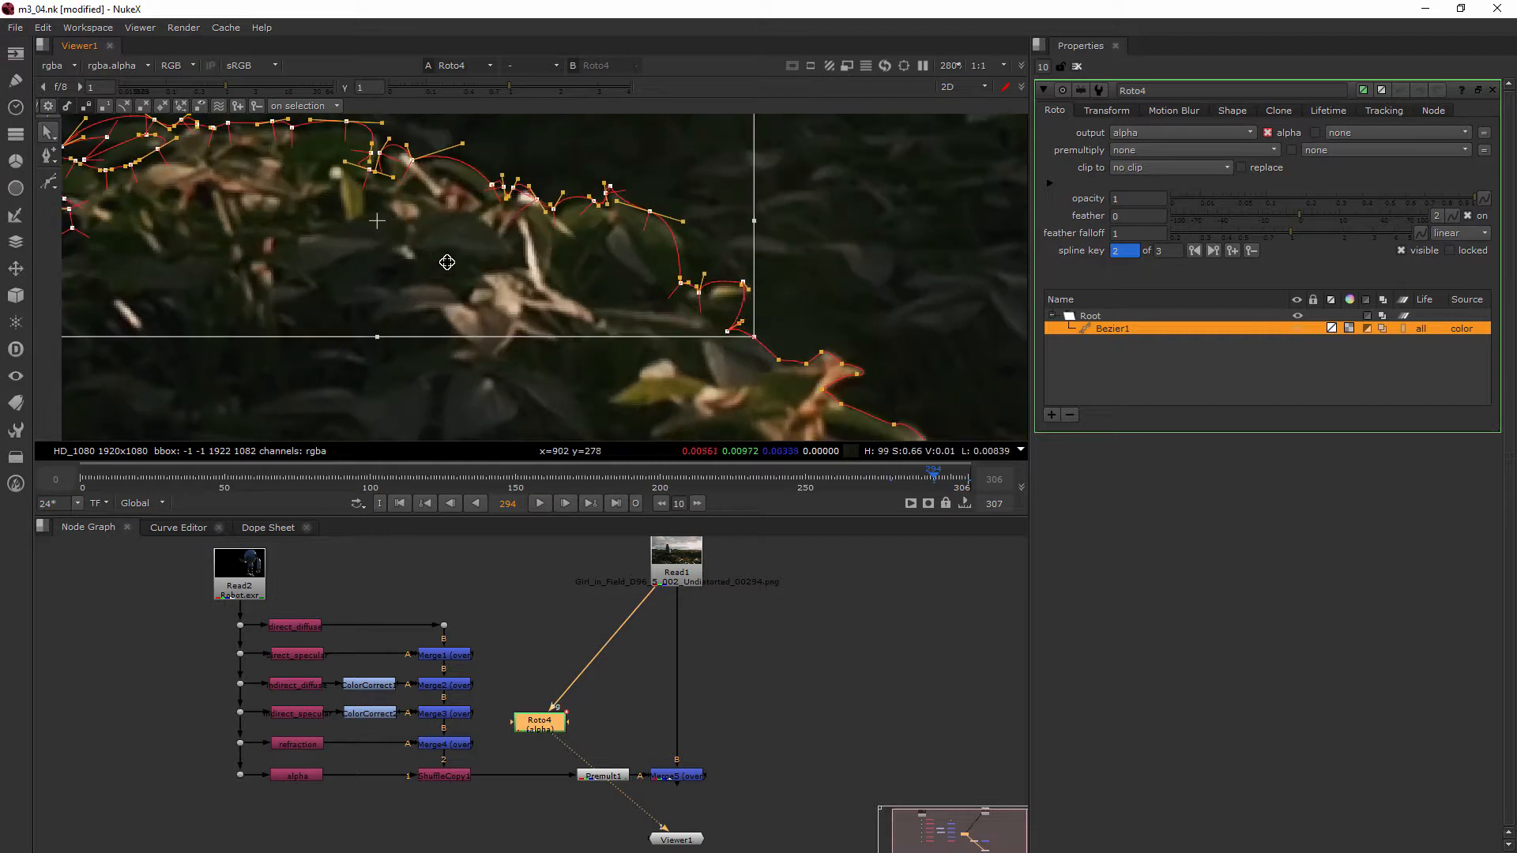
left_click(904, 202)
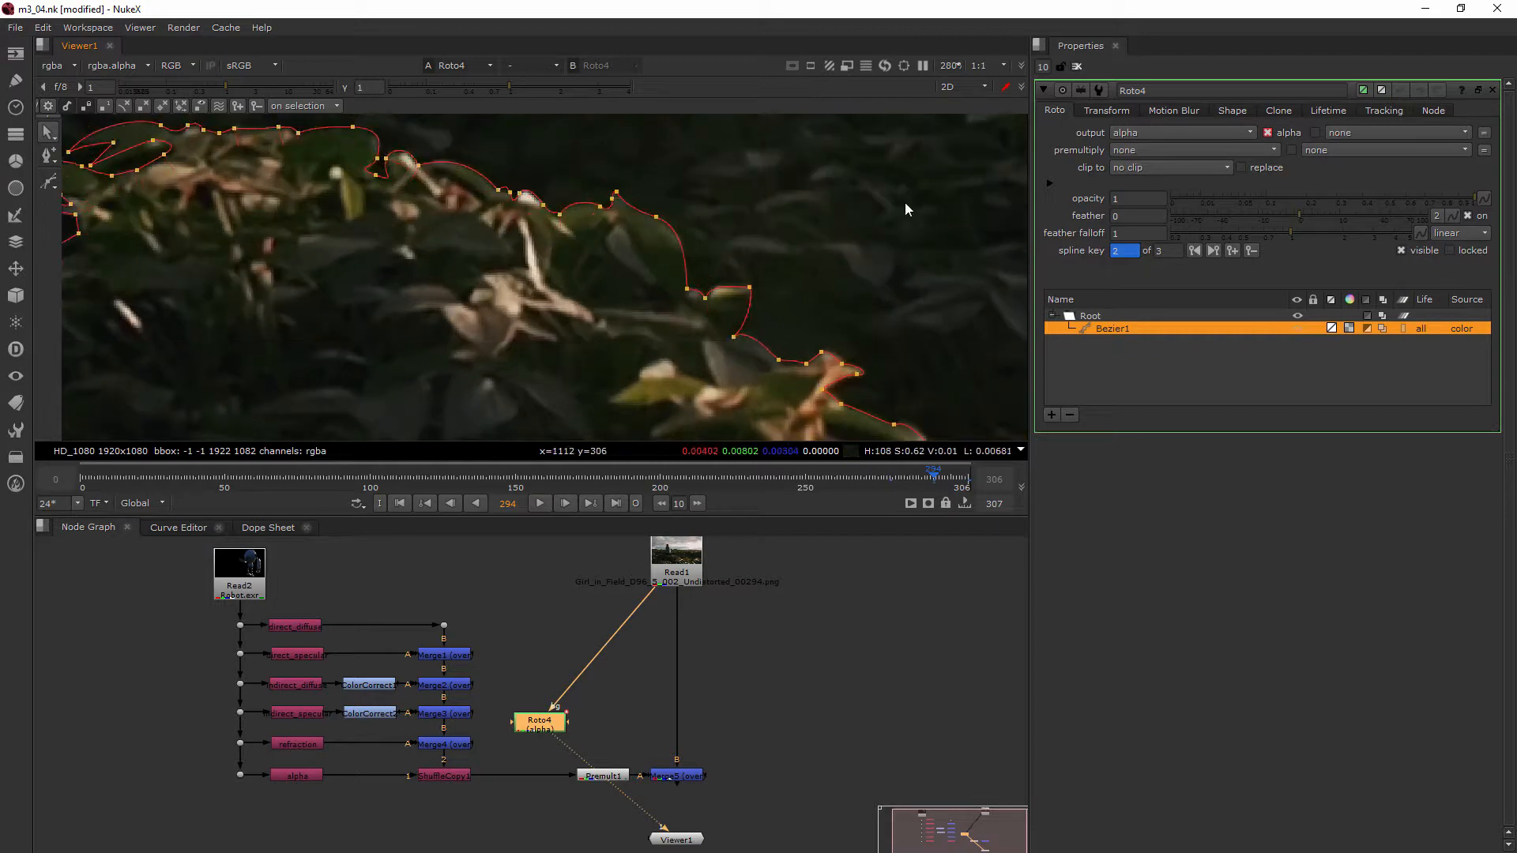
Shift the Bezier1 points below the girl onto the leaf edges and adjust the leaf tip right of the dip.
scroll(716, 200, "down", 2)
scroll(521, 194, "down", 1)
middle_click_drag(521, 193, 684, 220)
scroll(453, 193, "up", 3)
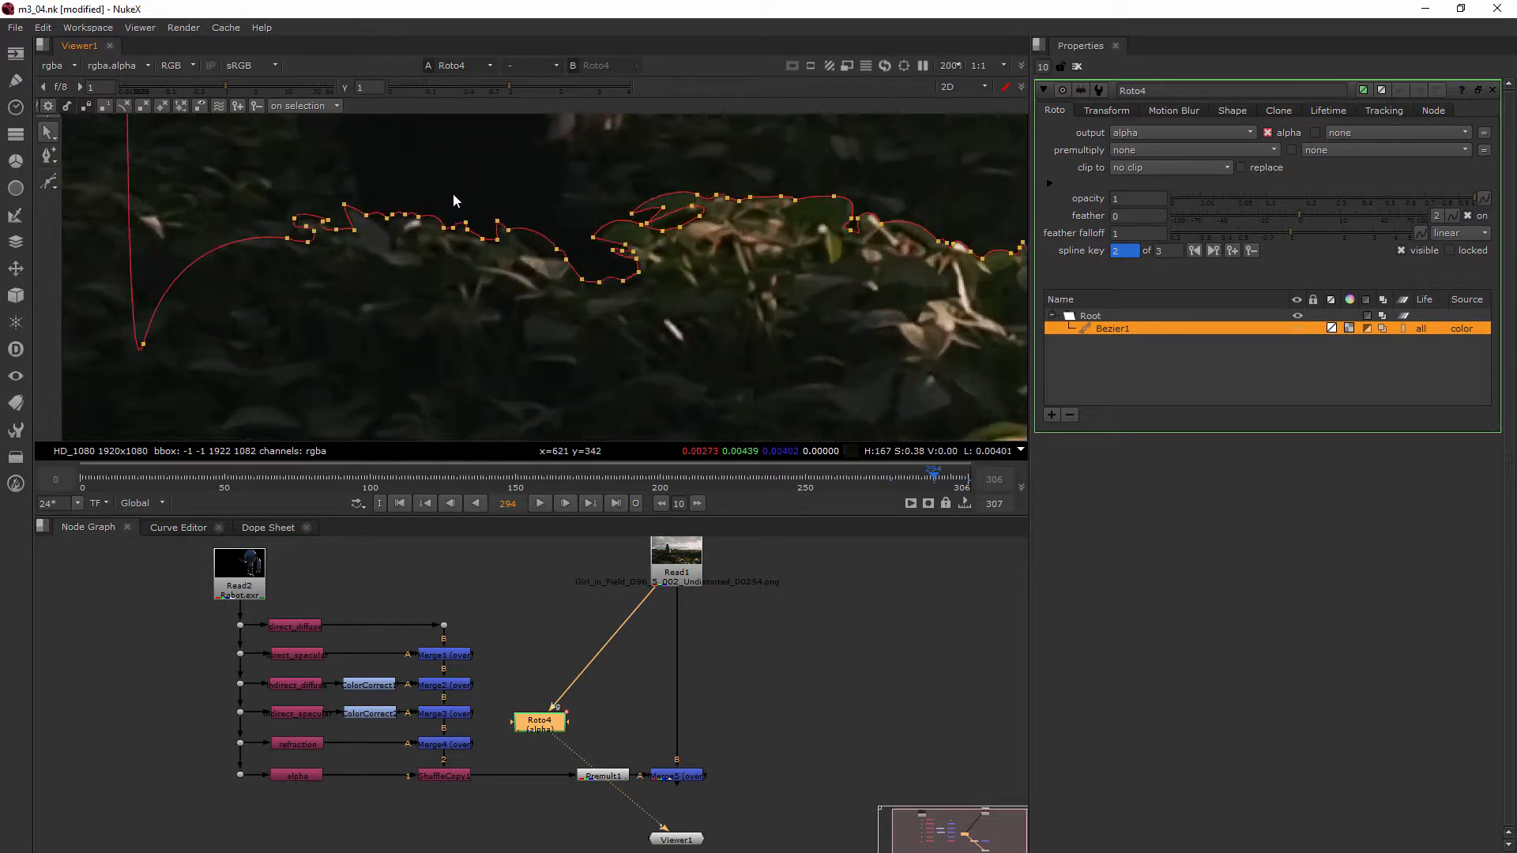
left_click_drag(188, 190, 636, 382)
left_click(630, 169)
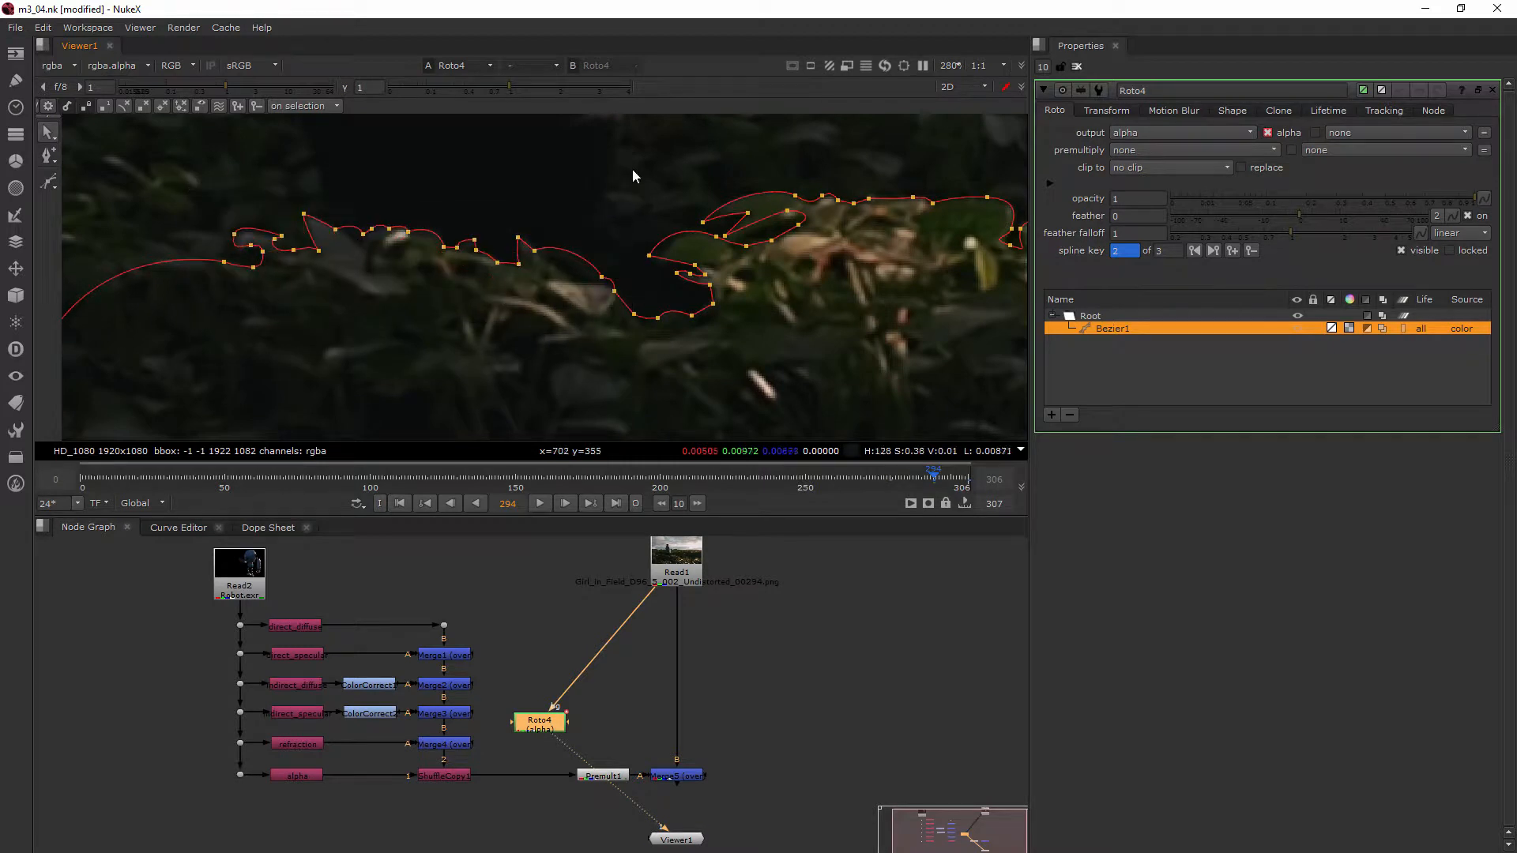
left_click(654, 257)
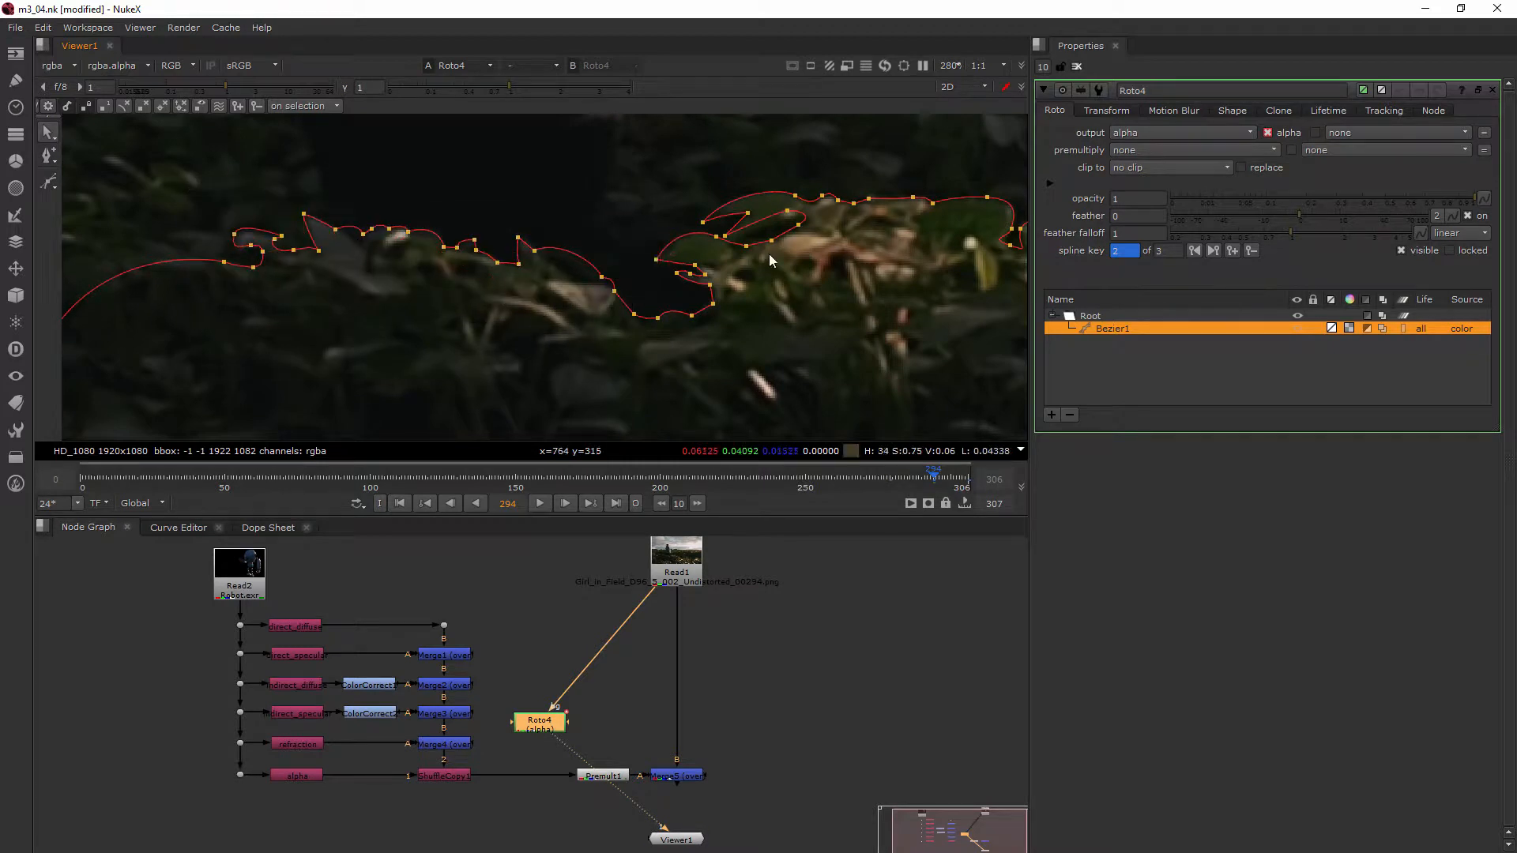
Examine the full Bezier1 spline against the foreground plants at frame 250 and across the earlier frames.
scroll(809, 250, "down", 4)
scroll(815, 252, "down", 2)
middle_click_drag(815, 252, 480, 306)
scroll(521, 273, "down", 1)
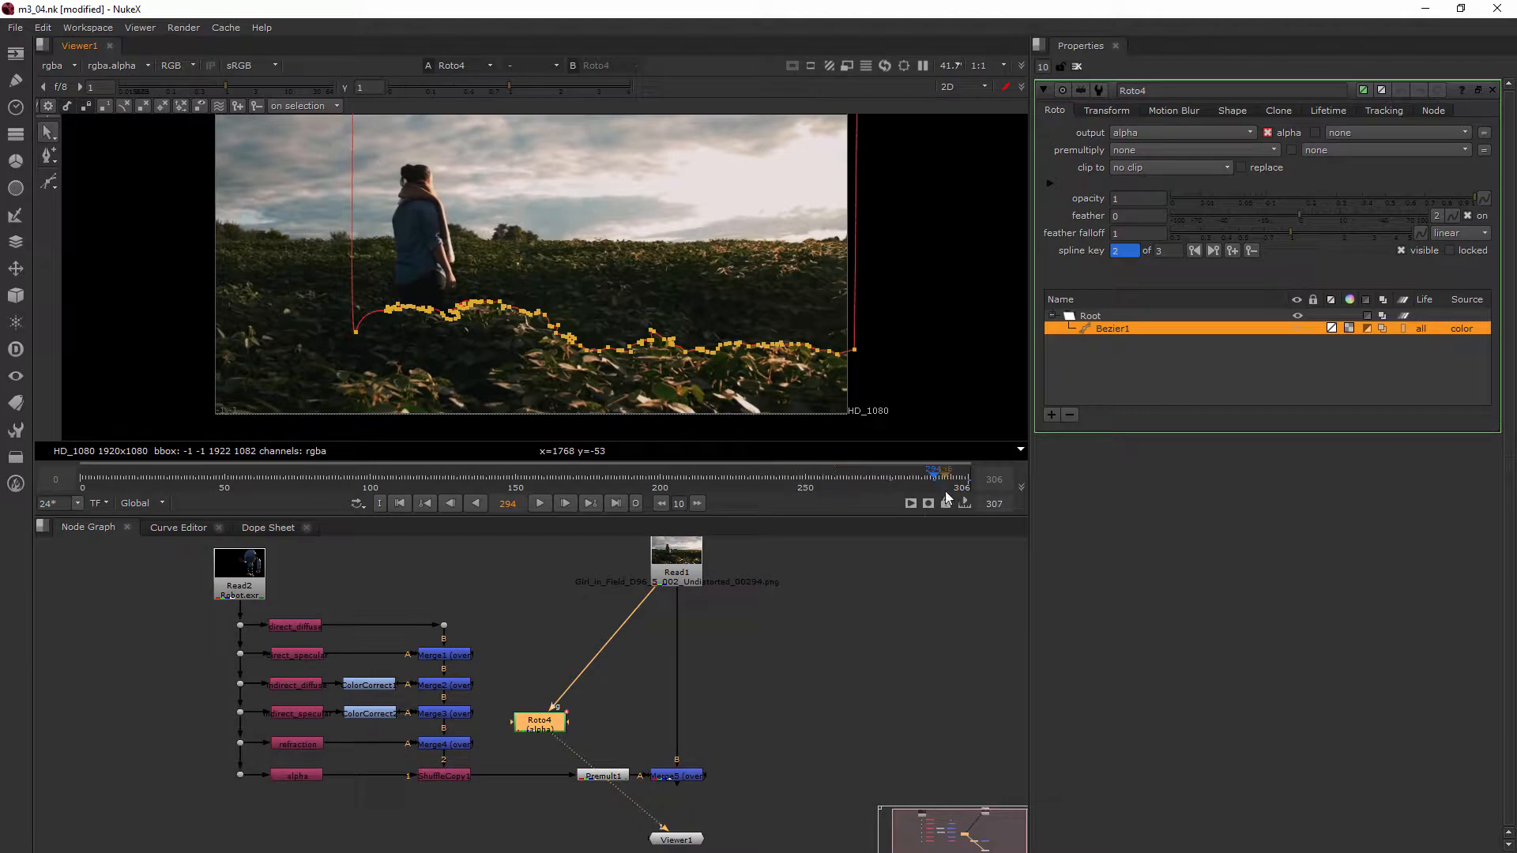
left_click(804, 488)
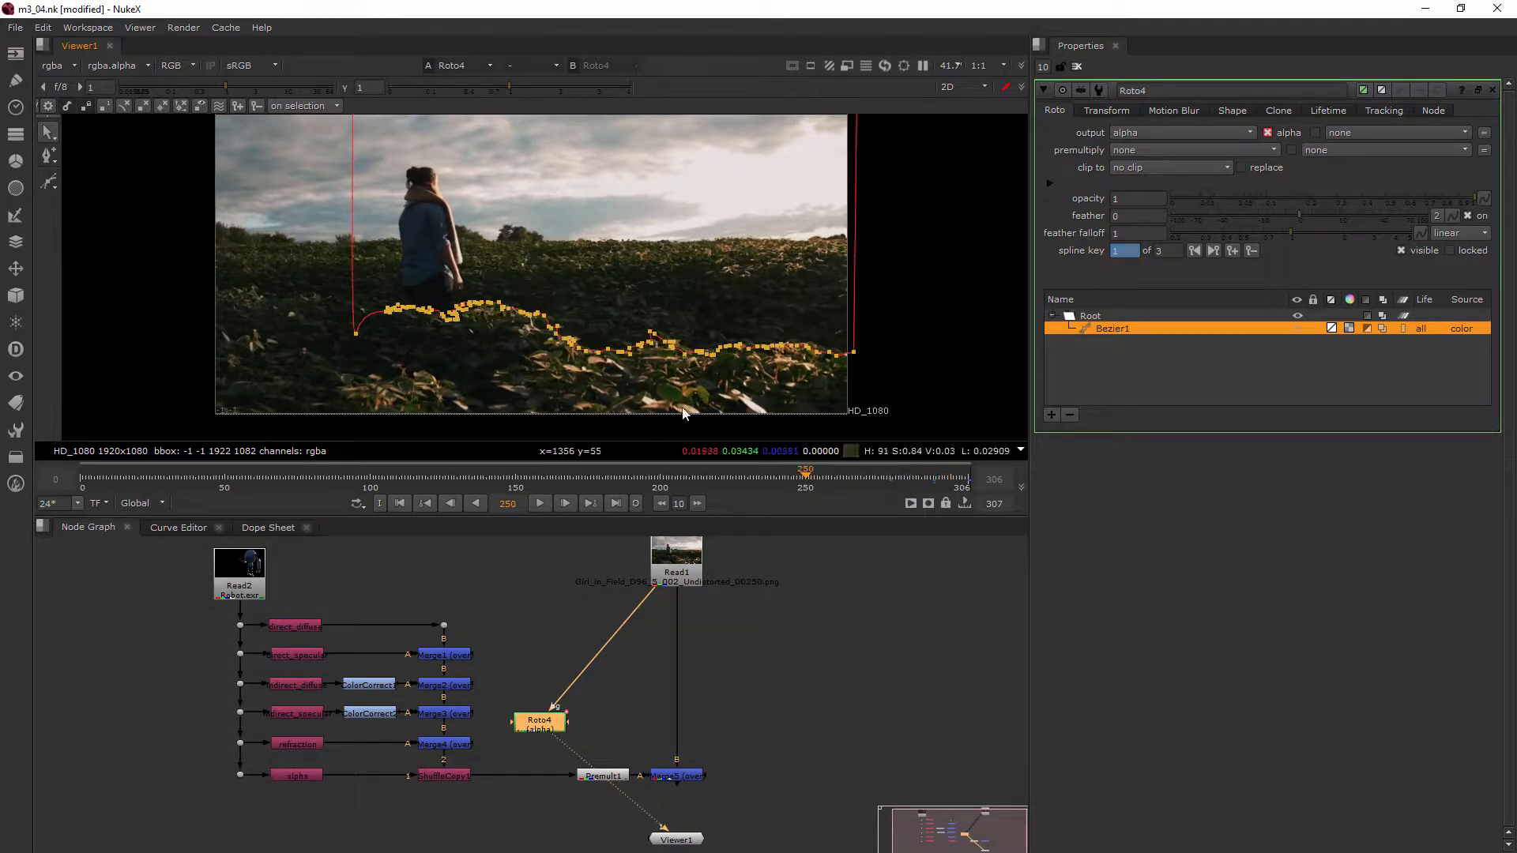
left_click_drag(925, 270, 896, 327)
left_click_drag(707, 478, 197, 476)
left_click_drag(87, 477, 373, 482)
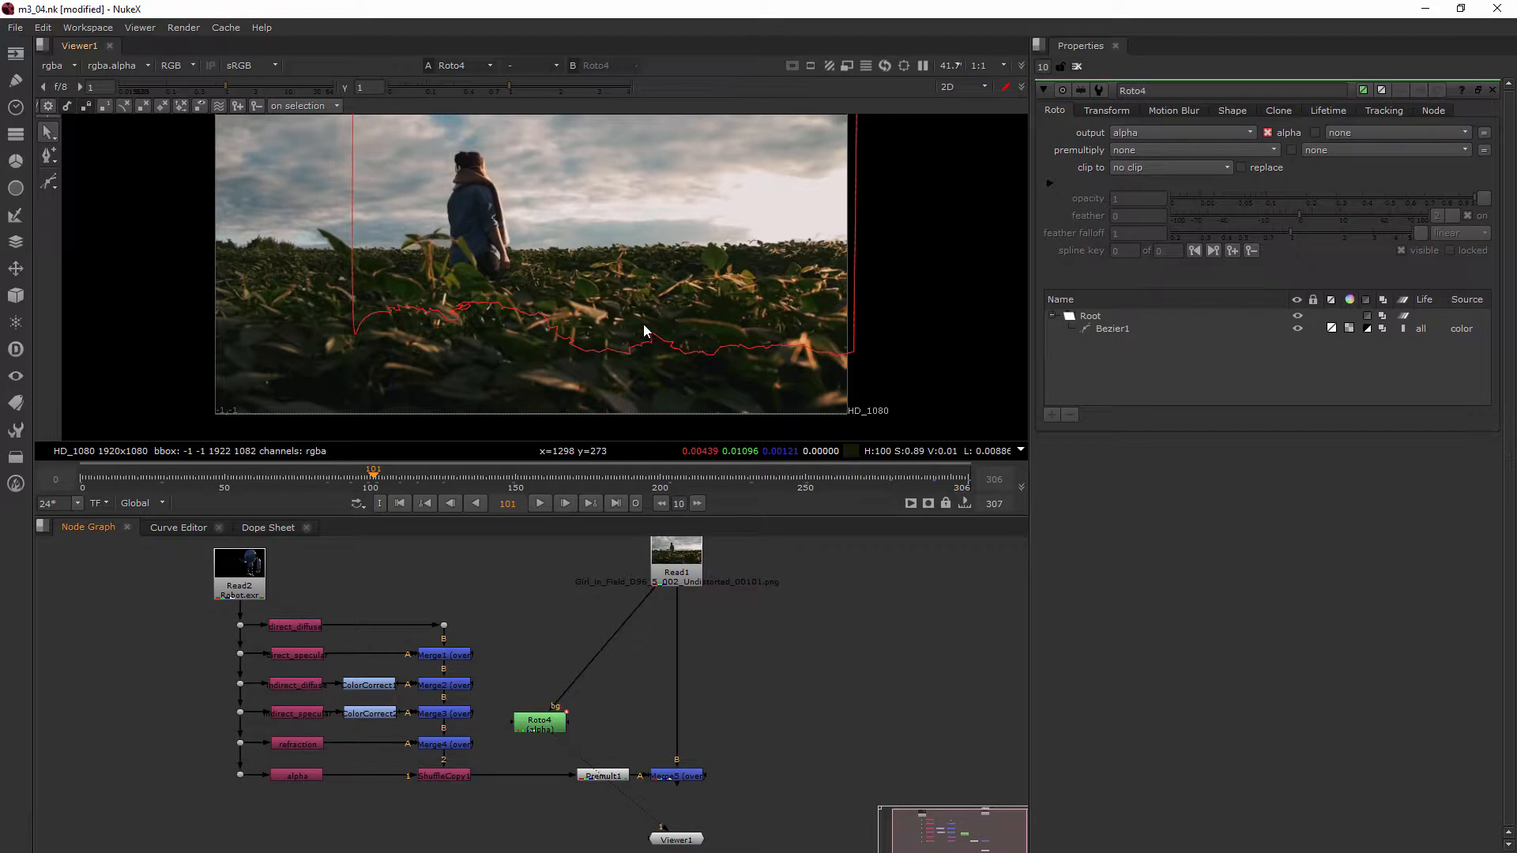
Go to frame 90 and set the start of the project's frame range to 90 in the project settings.
left_click(341, 478)
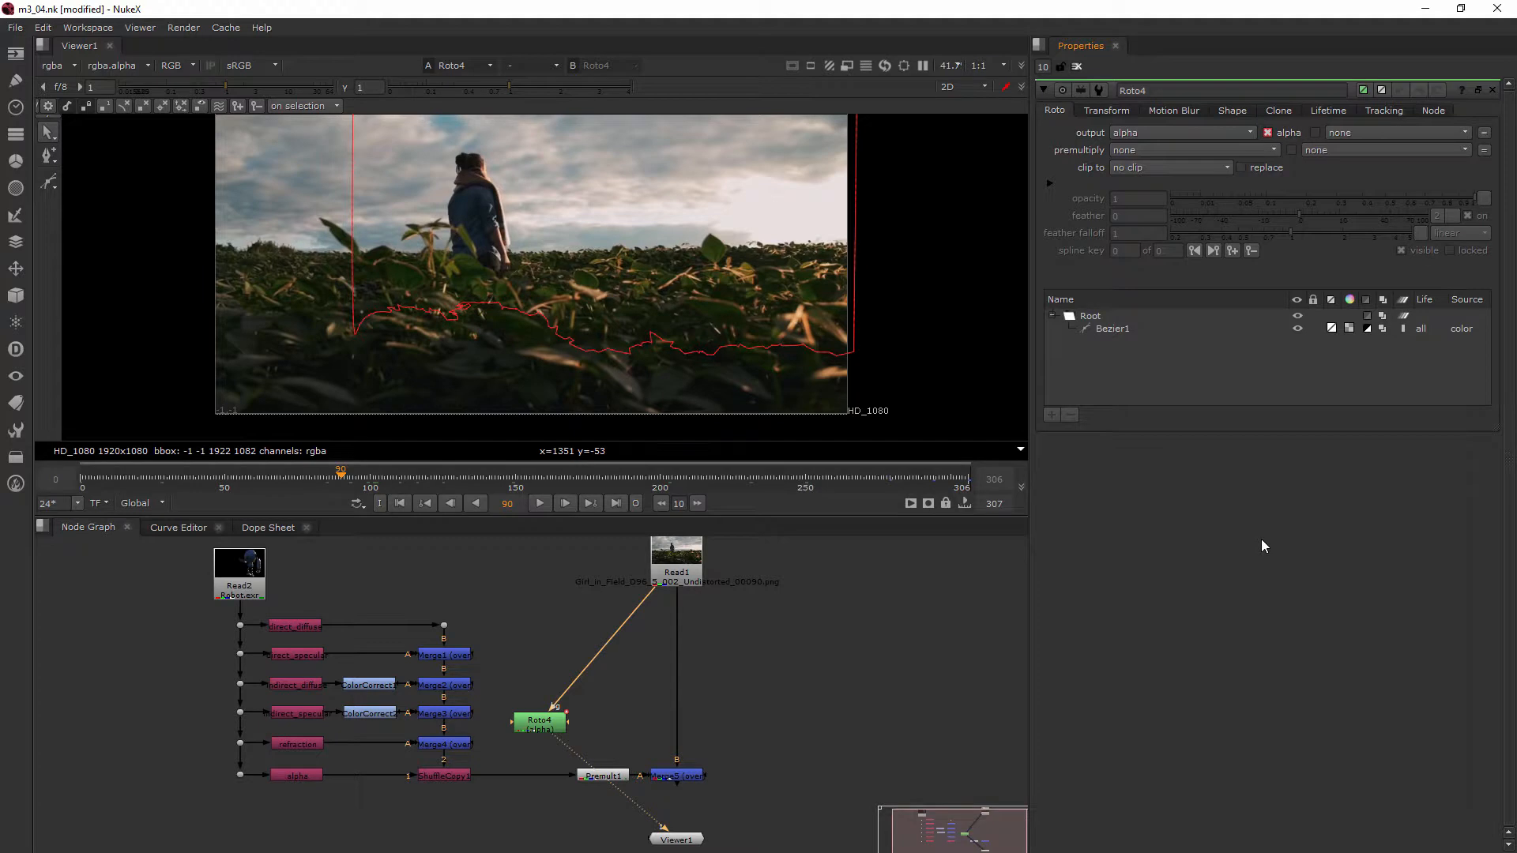
key("s")
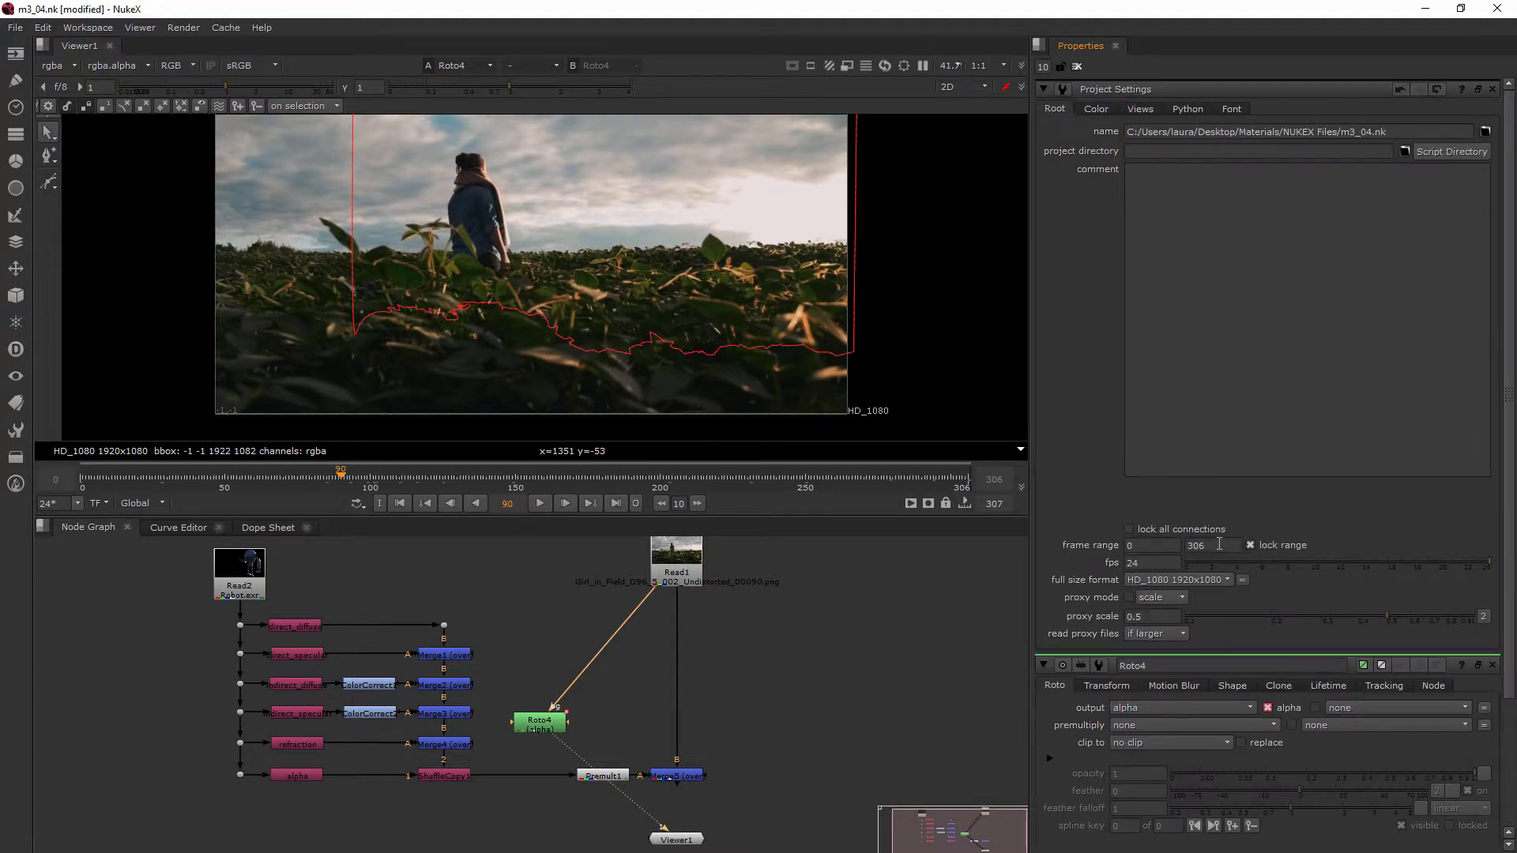
left_click_drag(1151, 545, 1087, 543)
type("90")
key("Return")
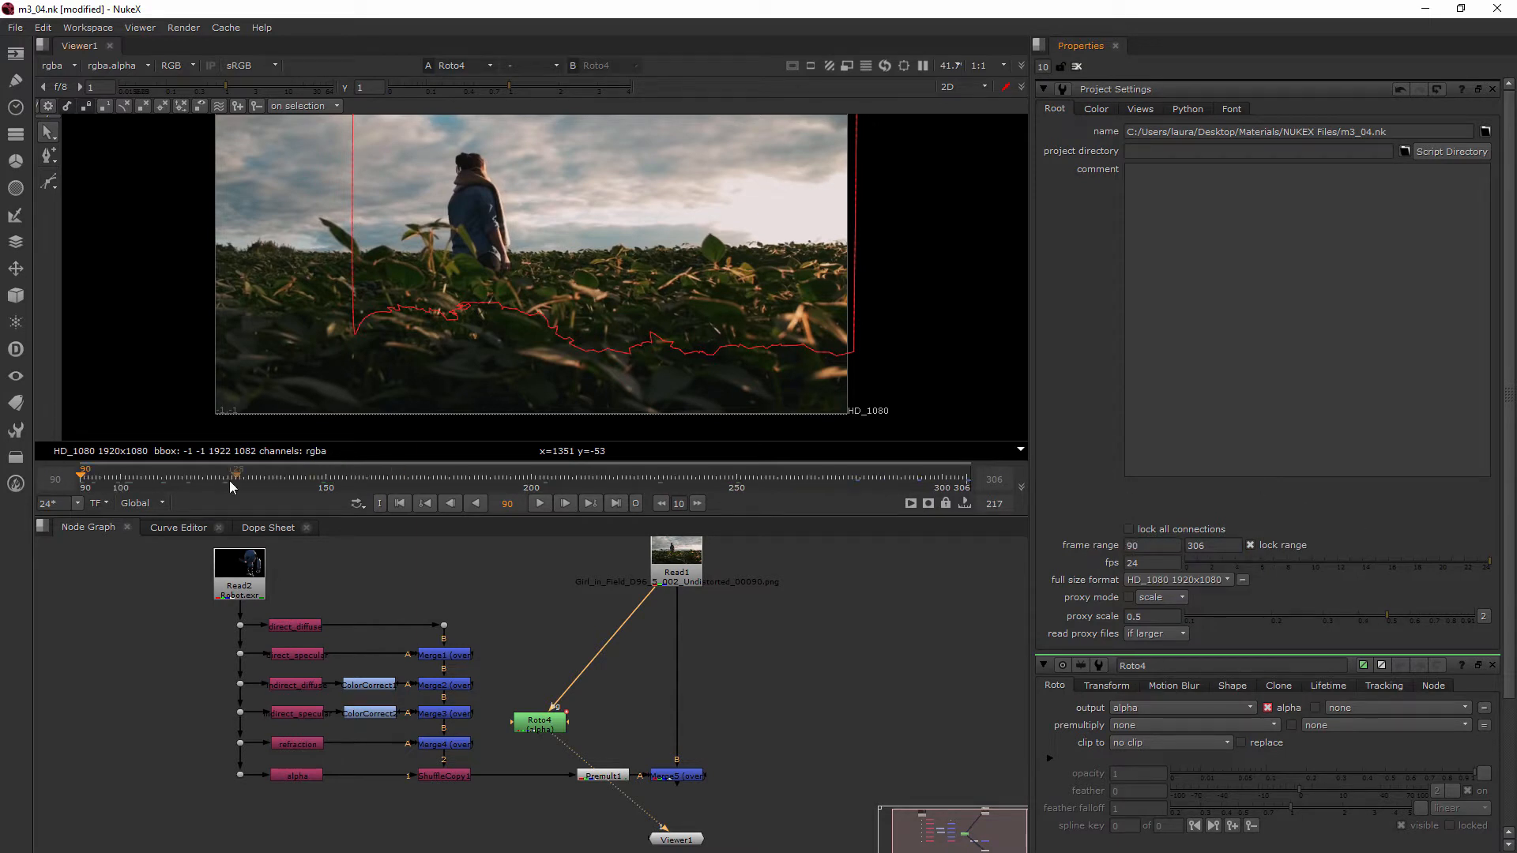
Review the plants and spline across the frames from 90 onward, and close all open property panels.
left_click_drag(125, 478, 332, 461)
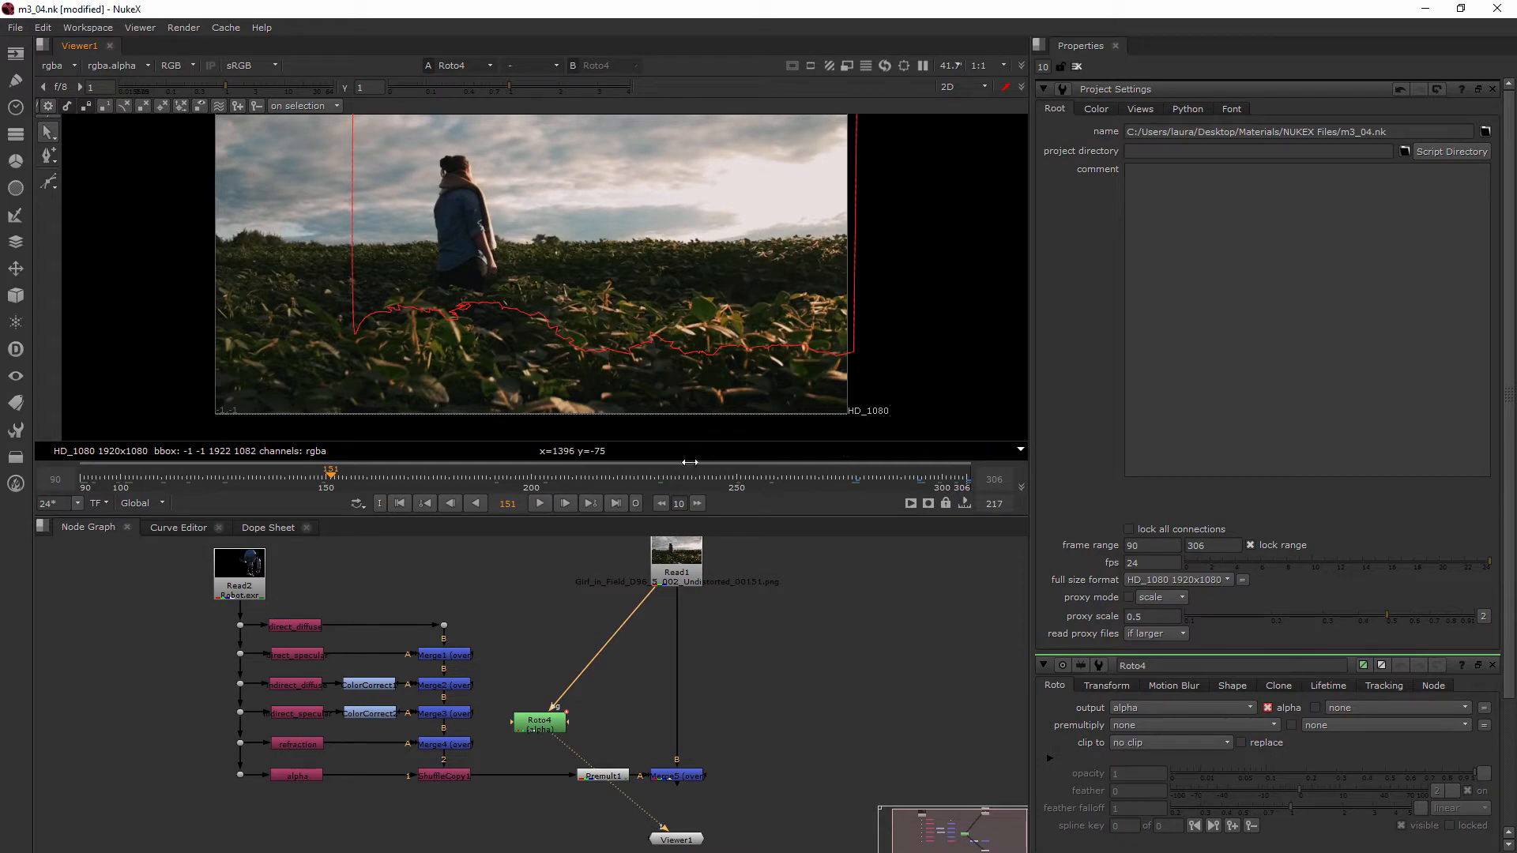
left_click(642, 477)
left_click_drag(555, 481, 112, 479)
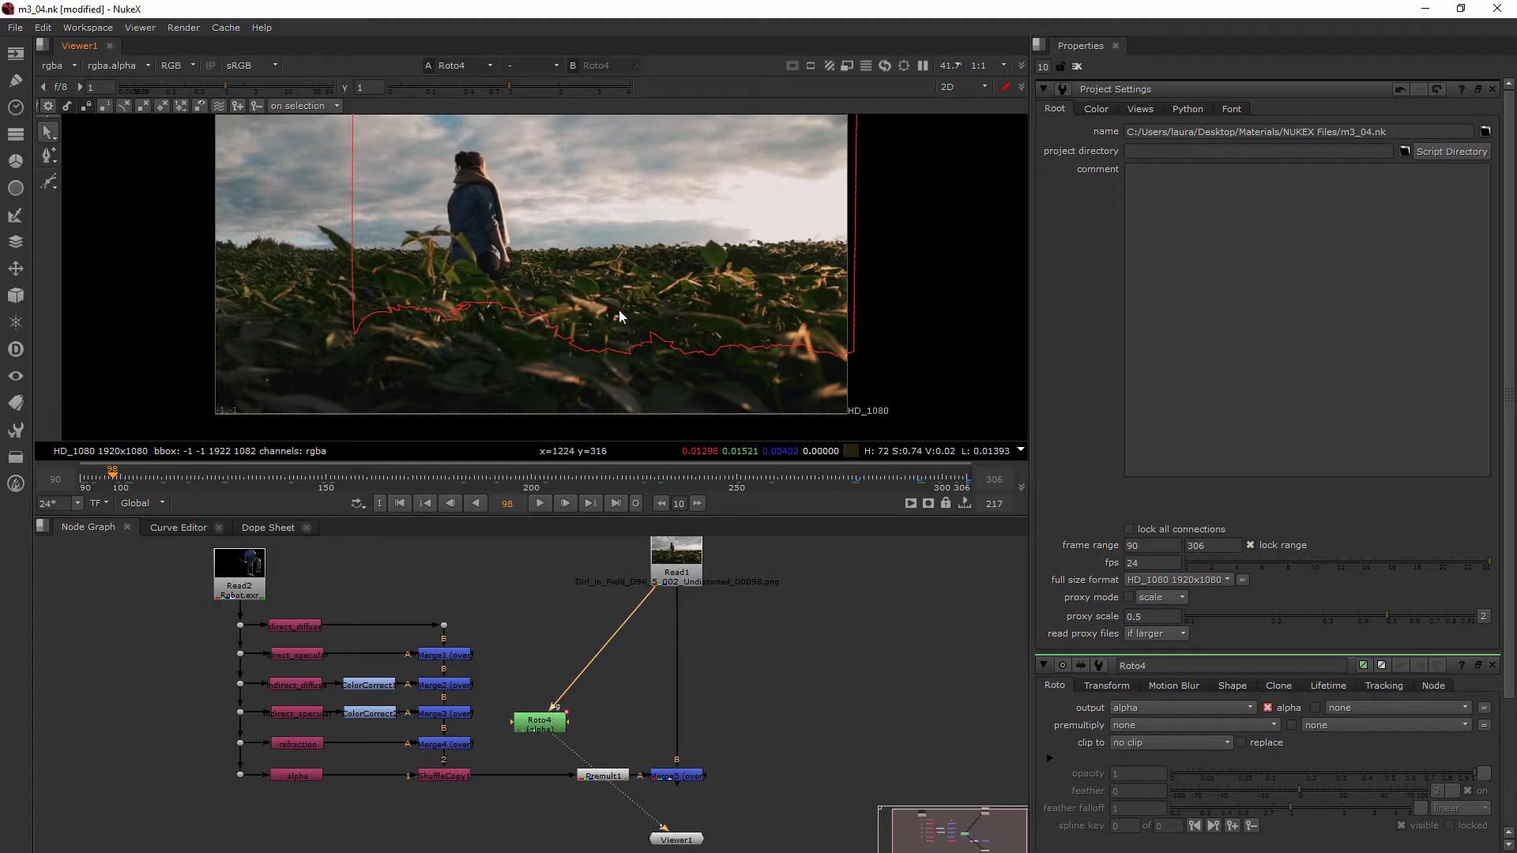
scroll(874, 264, "up", 2)
scroll(763, 318, "down", 3)
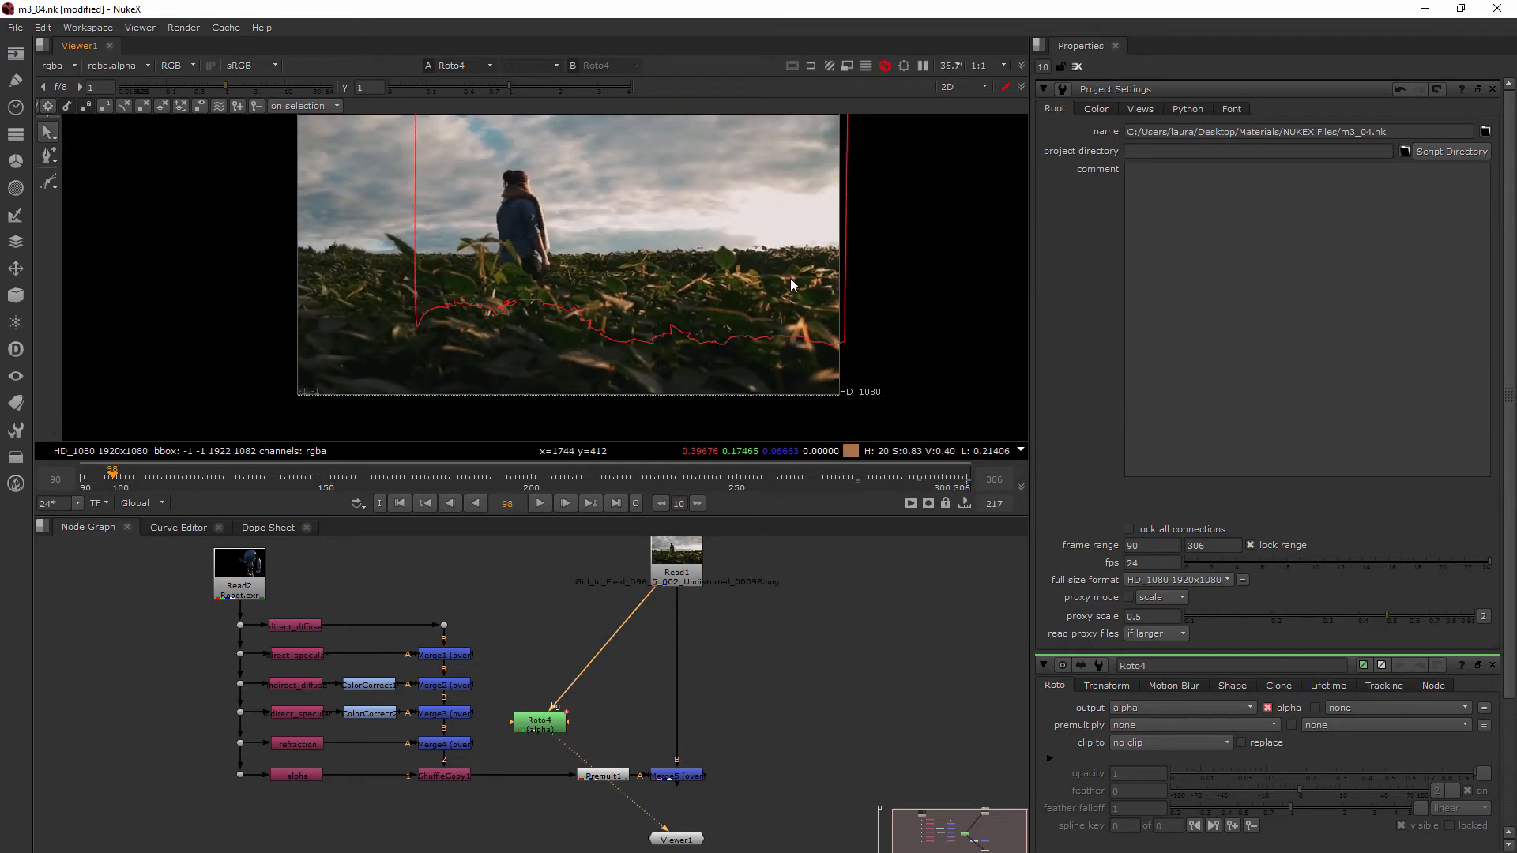
scroll(765, 314, "down", 2)
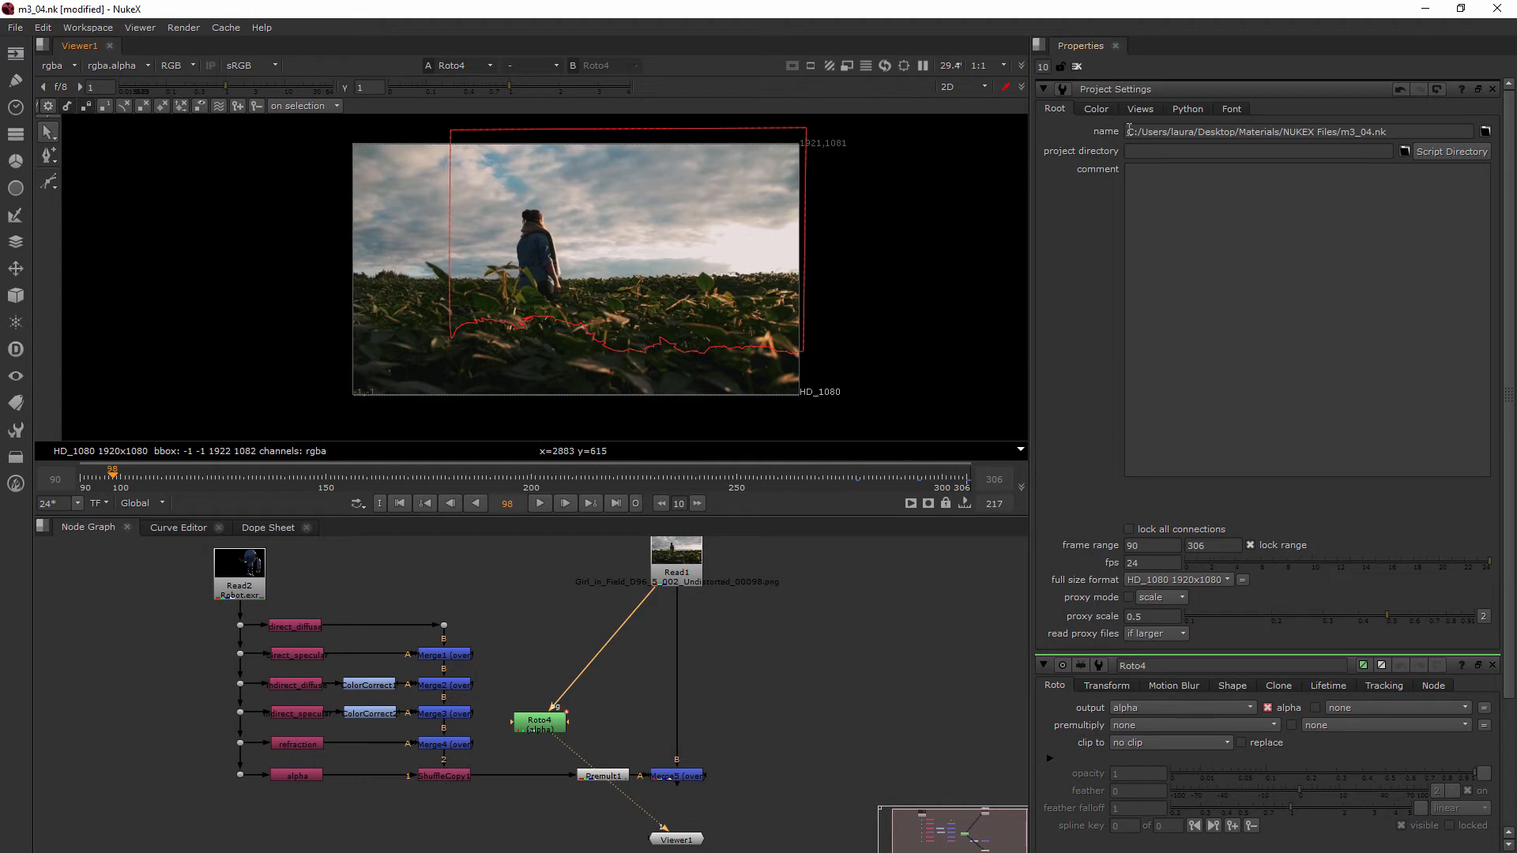
left_click(1076, 66)
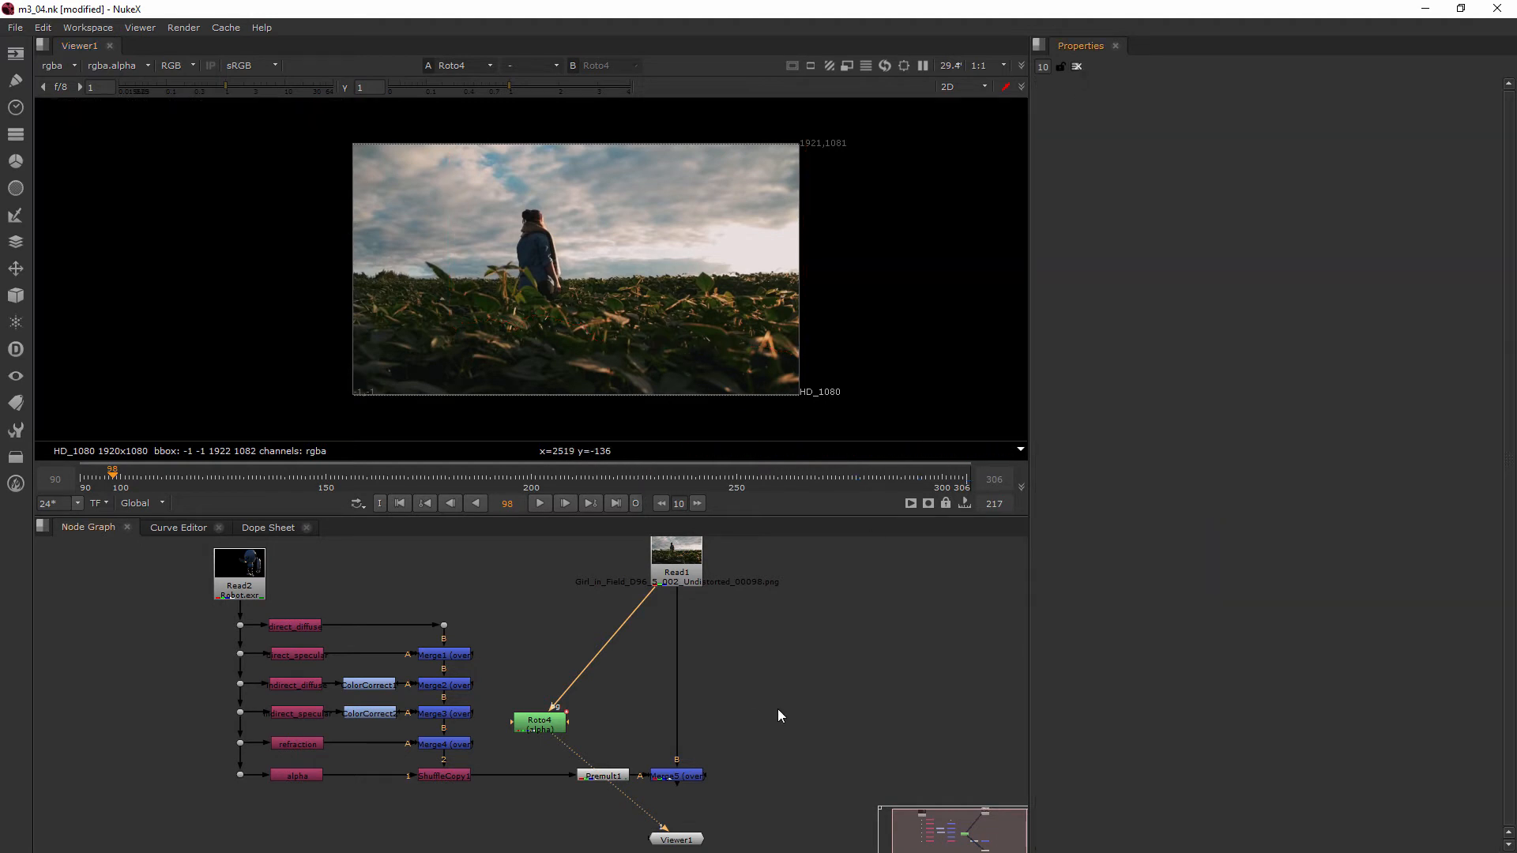